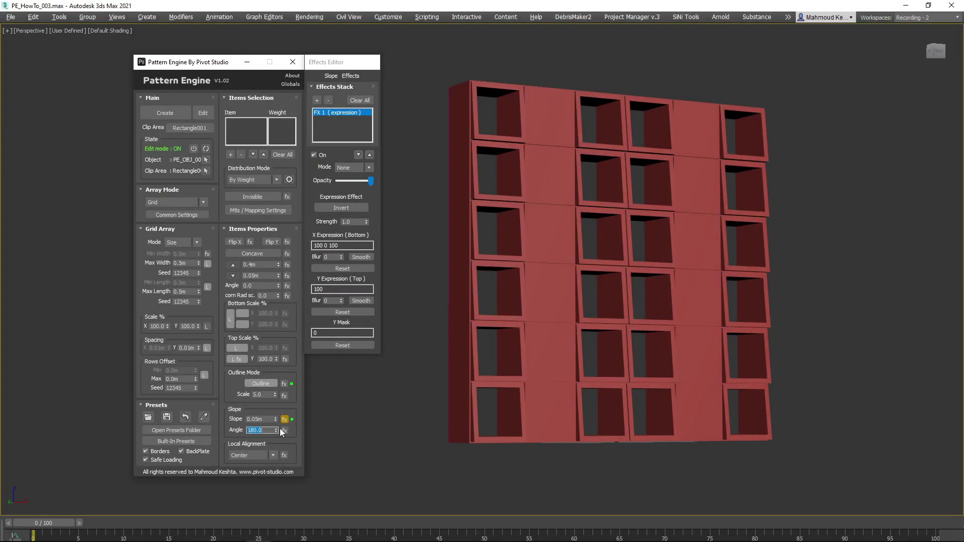
# Step: Add an Expression effect to the slope angle with the Y expression 100 0 and the Y mask 1
pyautogui.click(283, 430)
pyautogui.click(317, 100)
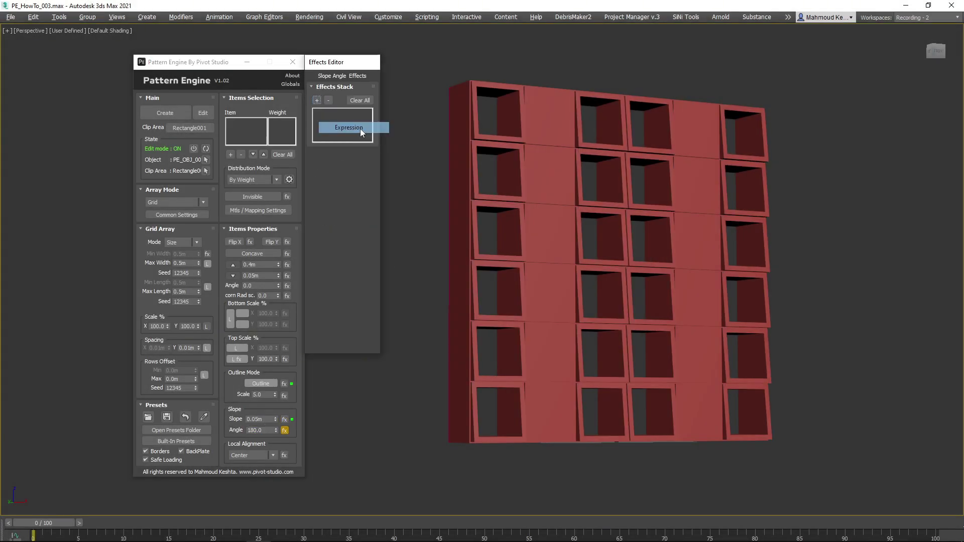
pyautogui.click(360, 128)
pyautogui.click(354, 288)
pyautogui.write('00 0')
pyautogui.doubleClick(342, 333)
pyautogui.write('1')
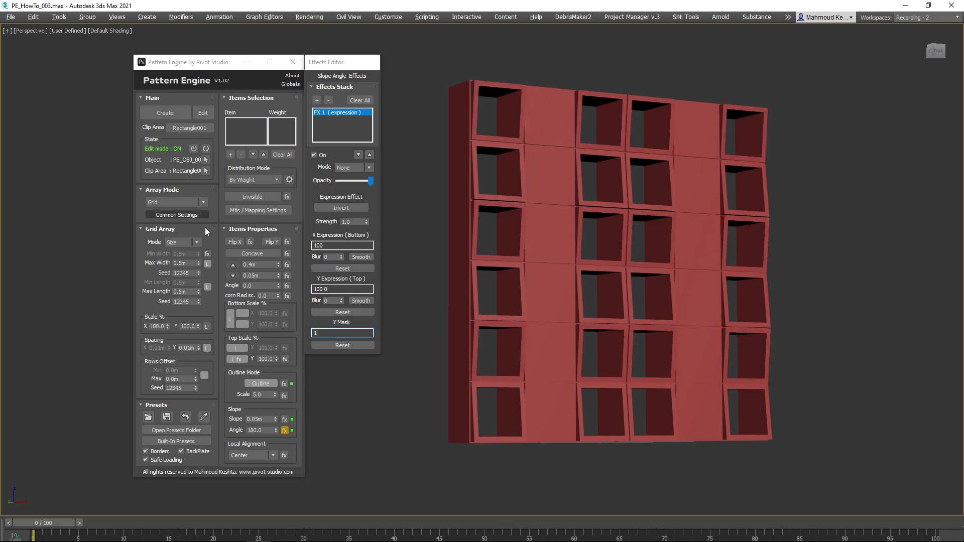
# Step: Try grid maximum widths of 1 m and 0.25 m, and finish with 0.5 m
pyautogui.doubleClick(193, 263)
pyautogui.write('1')
pyautogui.press('Return')
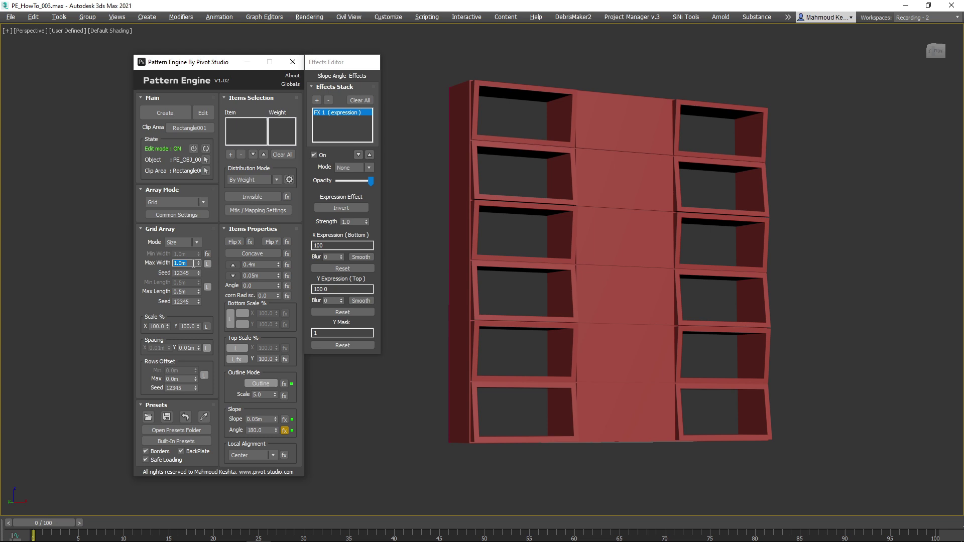
pyautogui.write('.25')
pyautogui.press('Return')
pyautogui.write('.5')
pyautogui.press('Return')
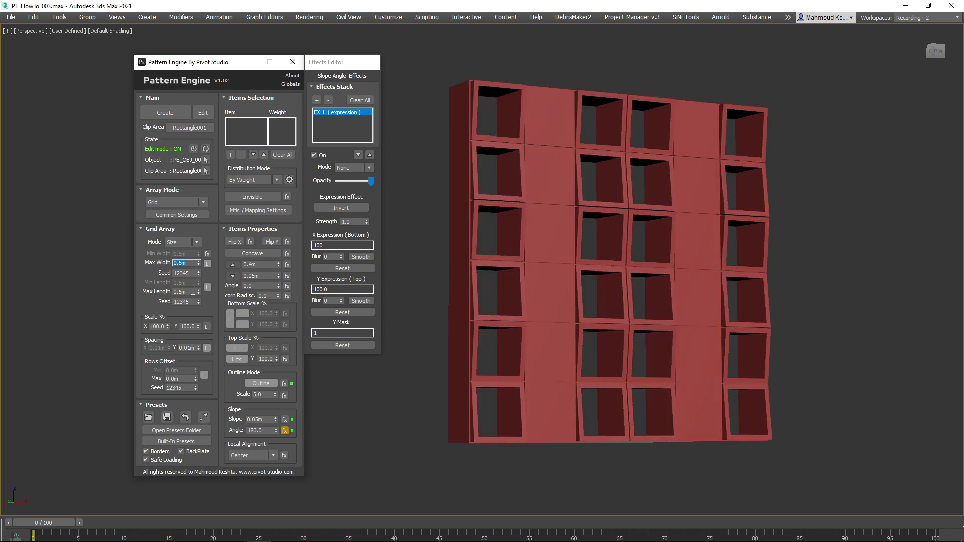
# Step: Try grid maximum lengths of 0.75 m, 1 m and 0.25 m, and finish with 0.5 m
pyautogui.moveTo(192, 291); pyautogui.dragTo(165, 295)
pyautogui.write('0.75')
pyautogui.press('Return')
pyautogui.write('1')
pyautogui.press('Return')
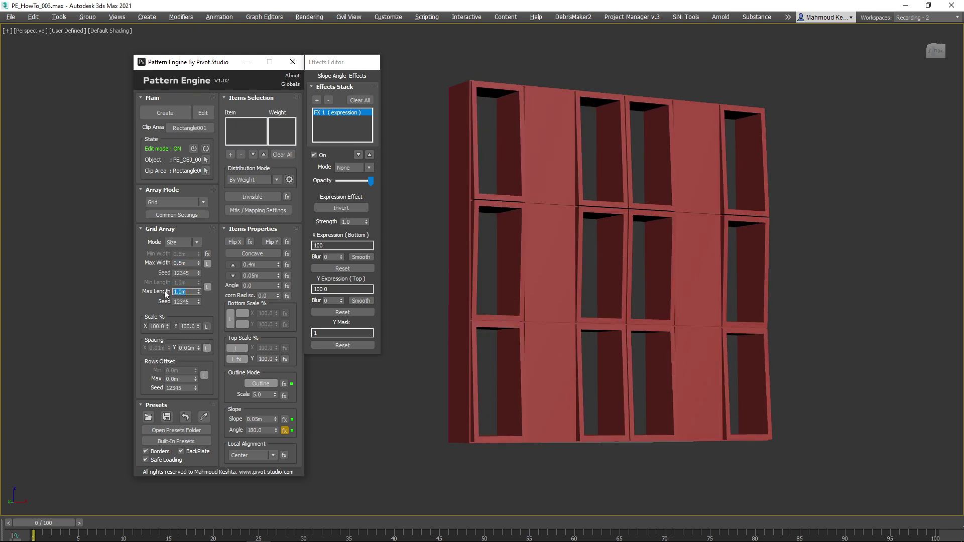
pyautogui.write('.25')
pyautogui.press('Return')
pyautogui.write('.5')
pyautogui.press('Return')
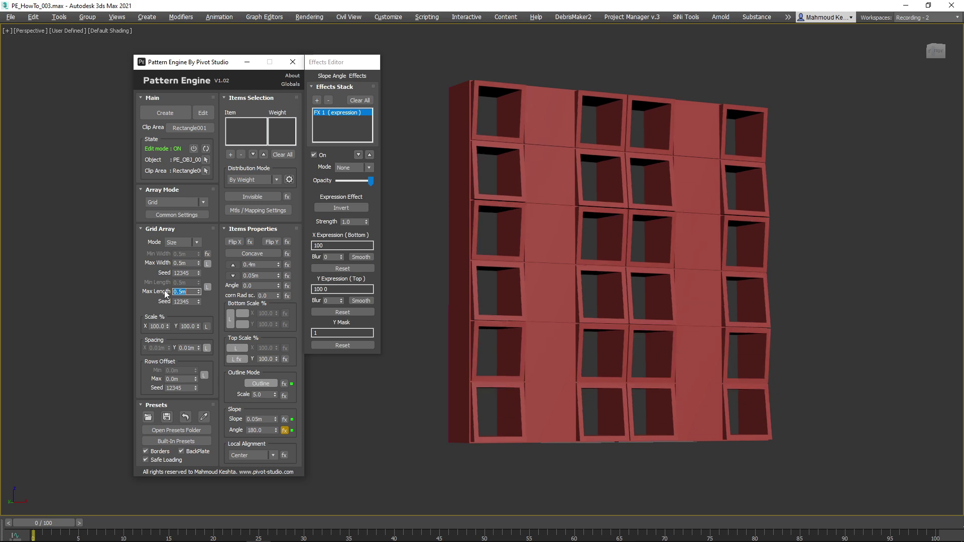
pyautogui.click(664, 231)
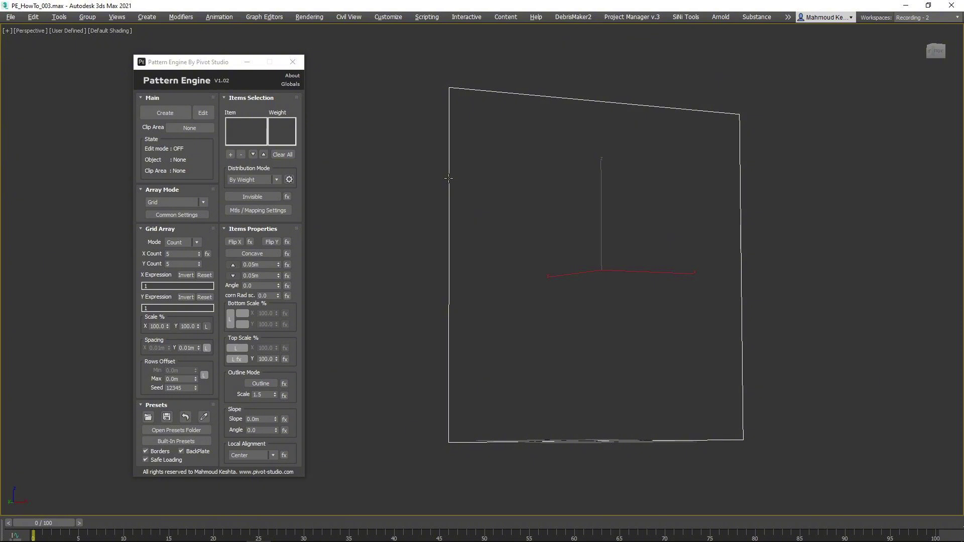
# Step: Create a grid pattern from the rectangle, with an upper item height of 0.4 m and the grid mode Size
pyautogui.click(168, 111)
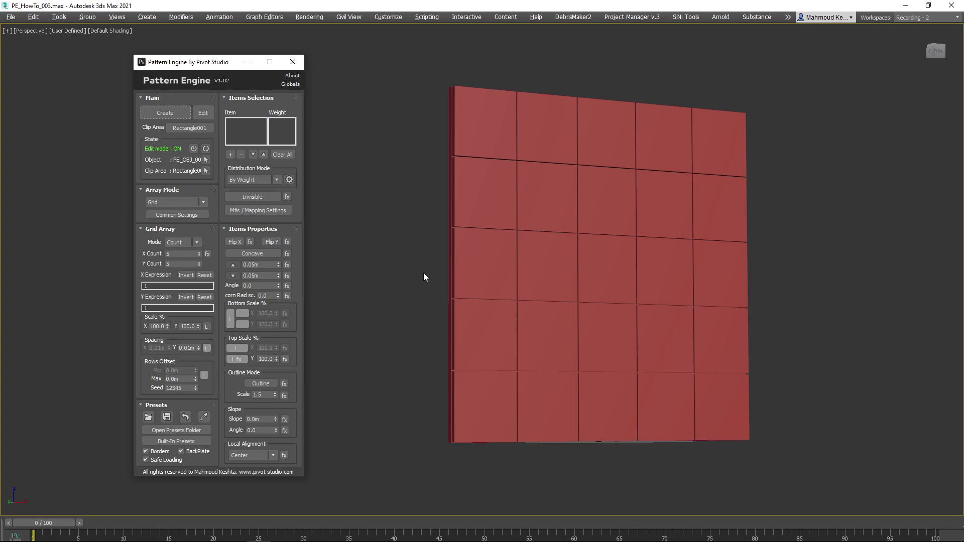
pyautogui.doubleClick(259, 264)
pyautogui.write('.4')
pyautogui.press('Return')
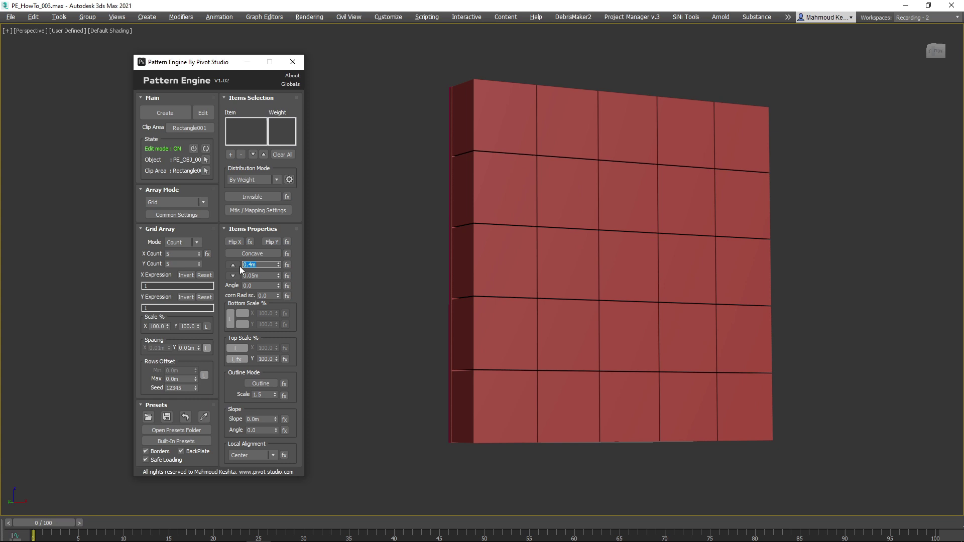
pyautogui.click(189, 242)
pyautogui.click(177, 264)
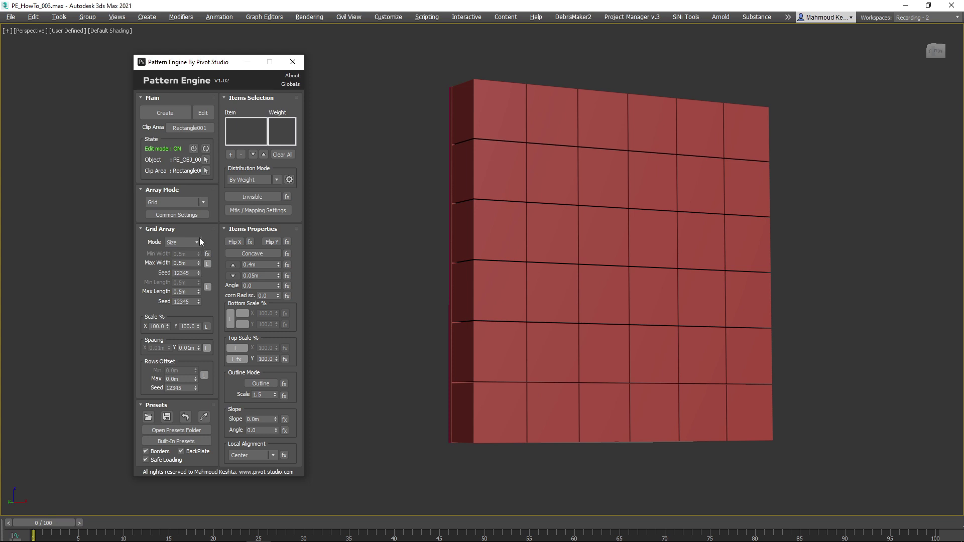
# Step: Disable the pattern's back plate and enable grouts with a depth of 0.02 m in the common settings
pyautogui.click(198, 216)
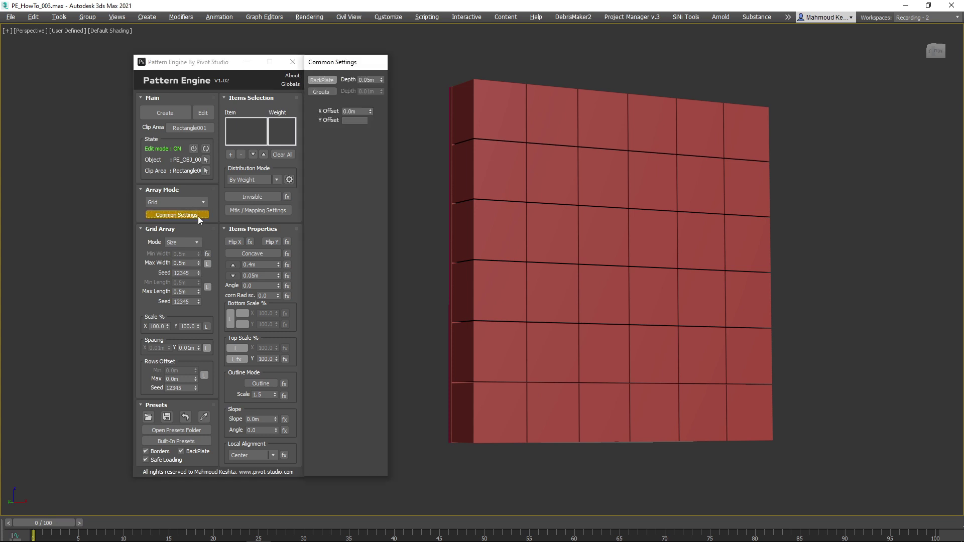
pyautogui.click(329, 79)
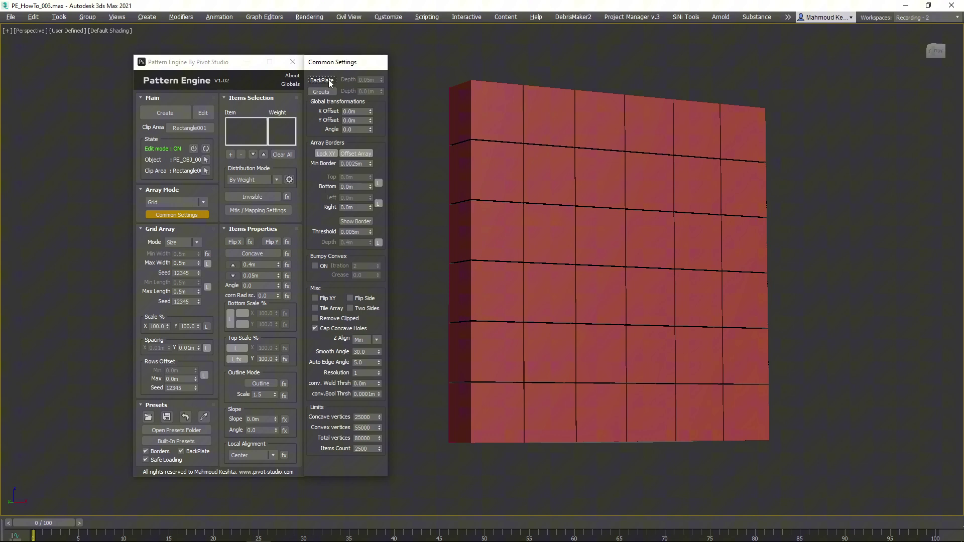
pyautogui.click(325, 93)
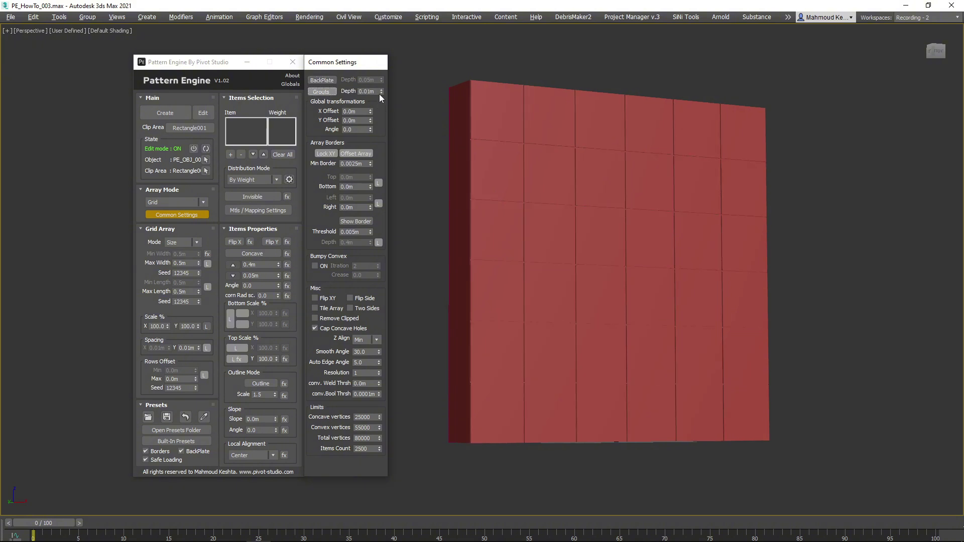
pyautogui.click(373, 91)
pyautogui.write('0.02')
pyautogui.press('Return')
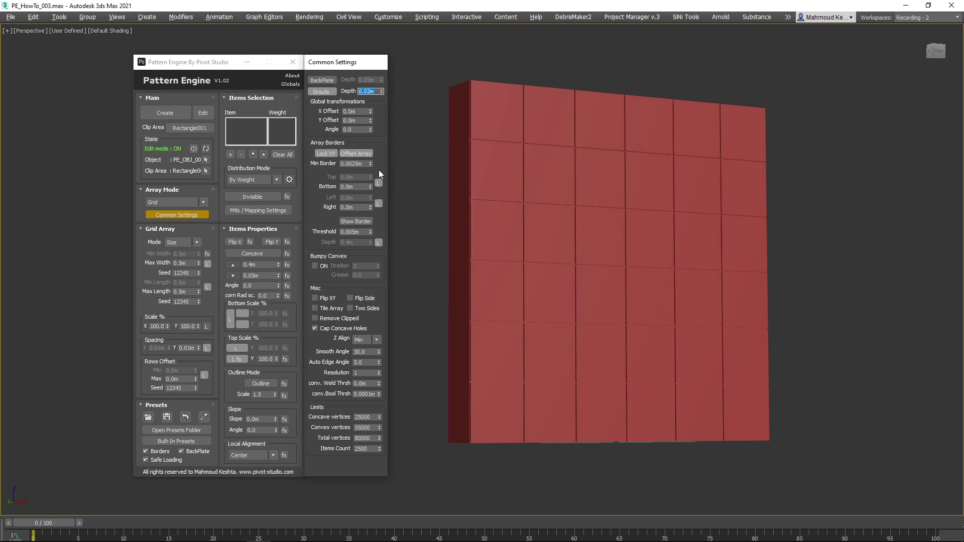
# Step: Set the minimum array border to 0.01 m
pyautogui.click(351, 164)
pyautogui.write('.01')
pyautogui.press('Return')
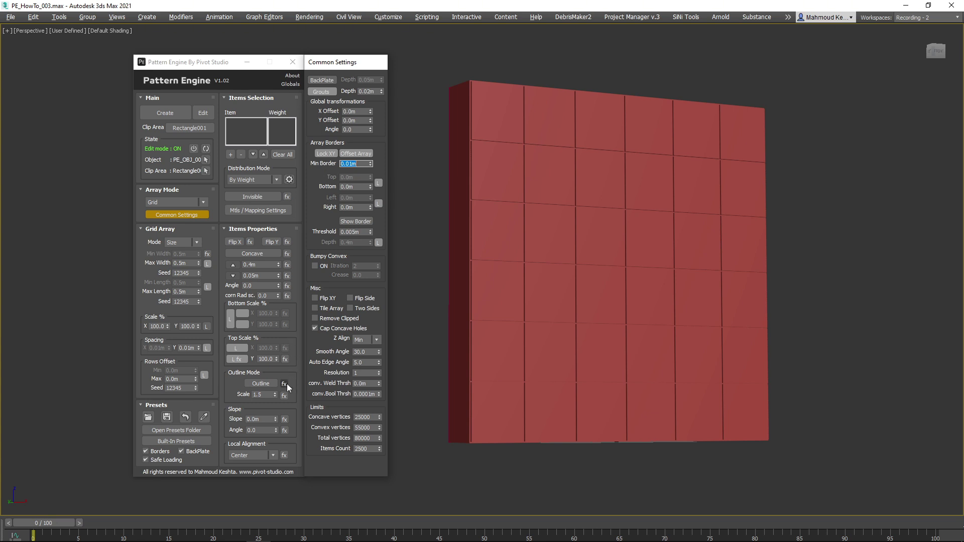
# Step: Enable outline mode on the items with a scale of 5 and reset the conv. Bool threshold to 0 m
pyautogui.click(272, 384)
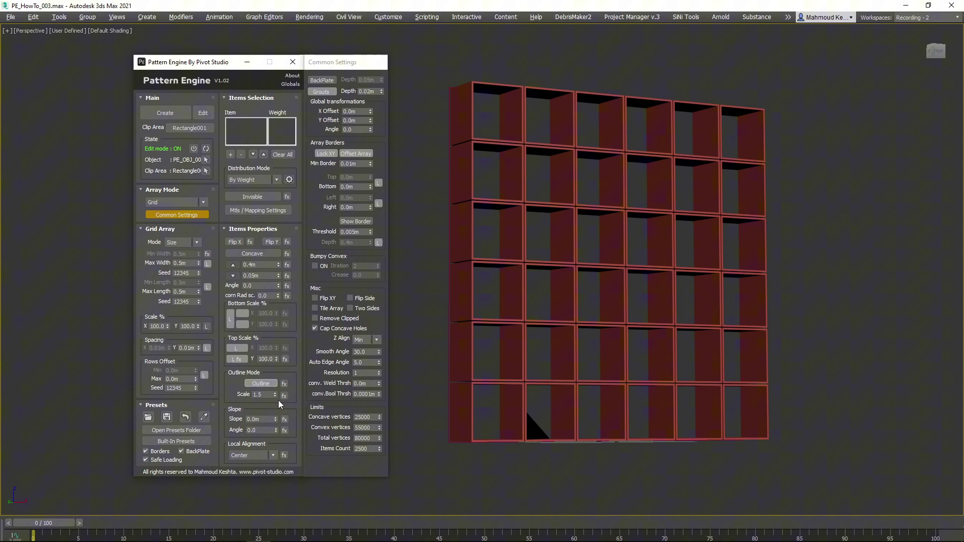
pyautogui.doubleClick(260, 394)
pyautogui.write('3')
pyautogui.press('Return')
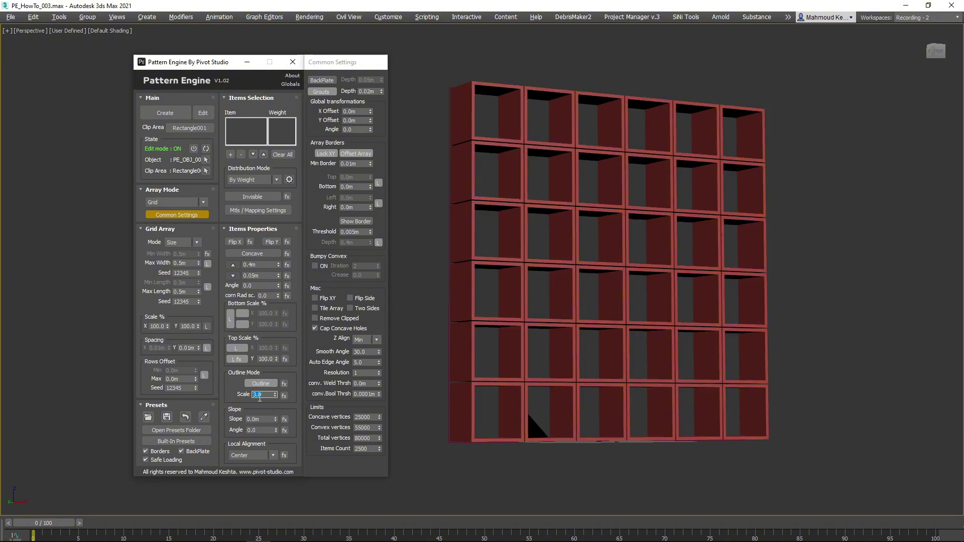
pyautogui.write('5')
pyautogui.press('Return')
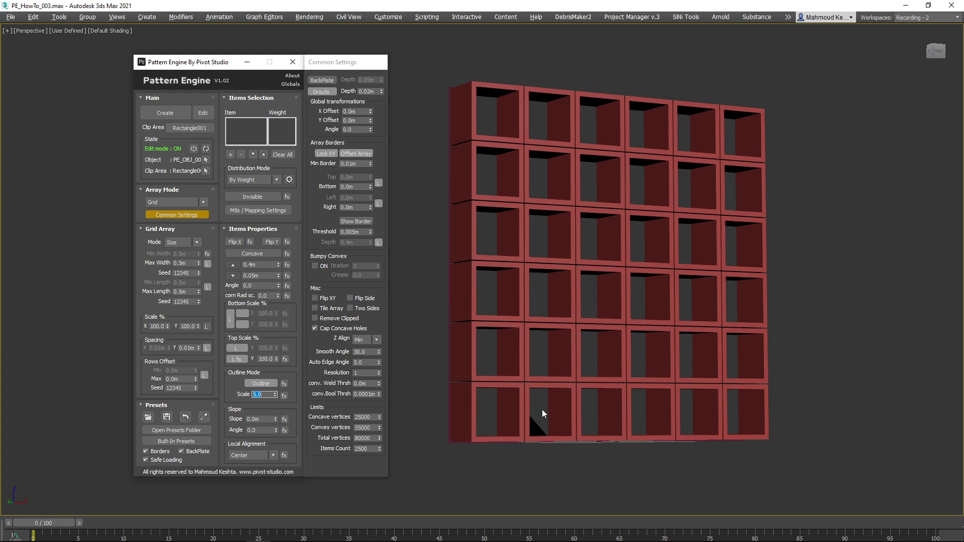
pyautogui.rightClick(380, 394)
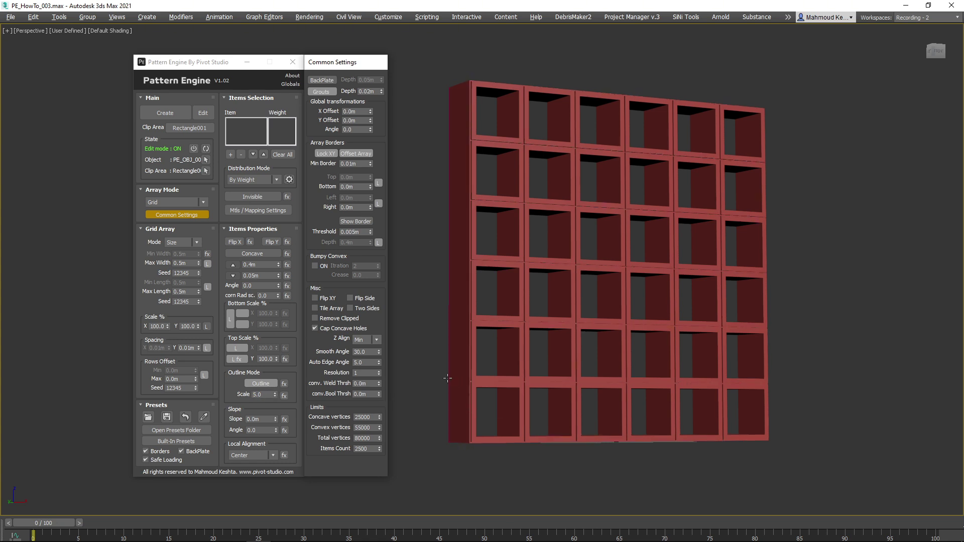
# Step: Add an Expression effect to the outline with the X expression 010
pyautogui.click(284, 385)
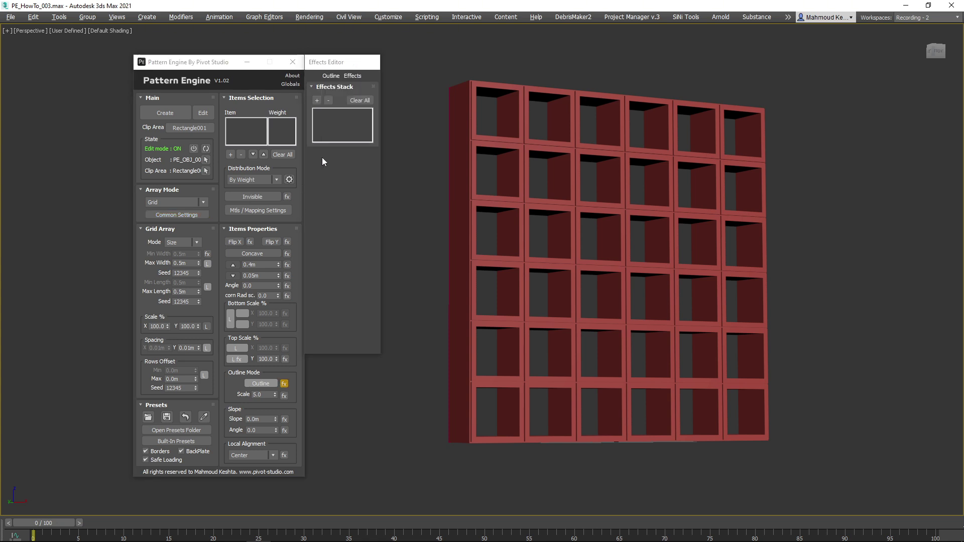
pyautogui.click(317, 100)
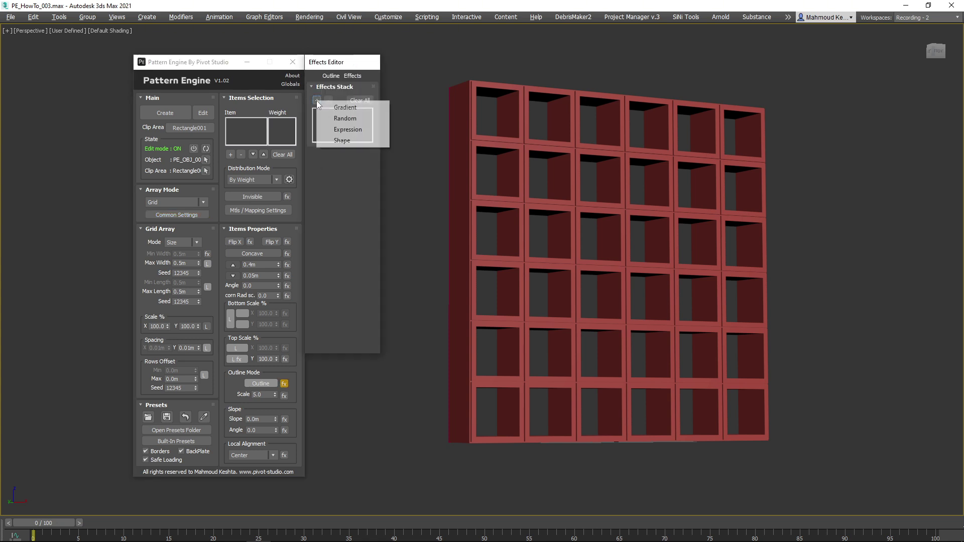
pyautogui.click(357, 129)
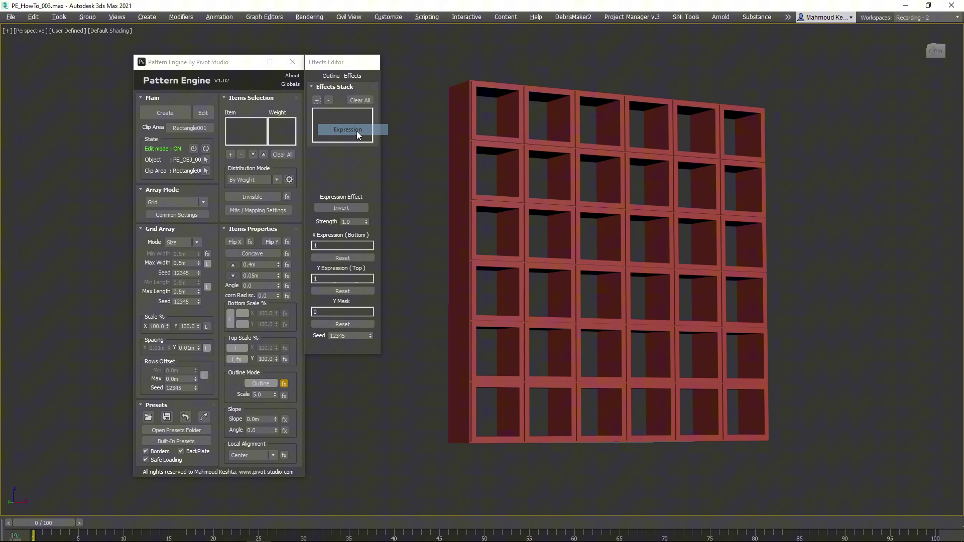
pyautogui.click(342, 246)
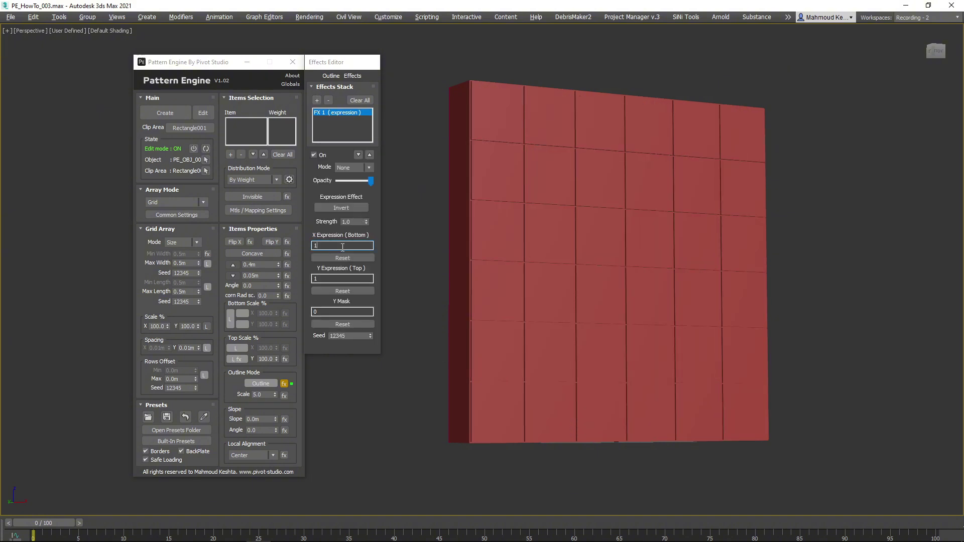
pyautogui.write('01')
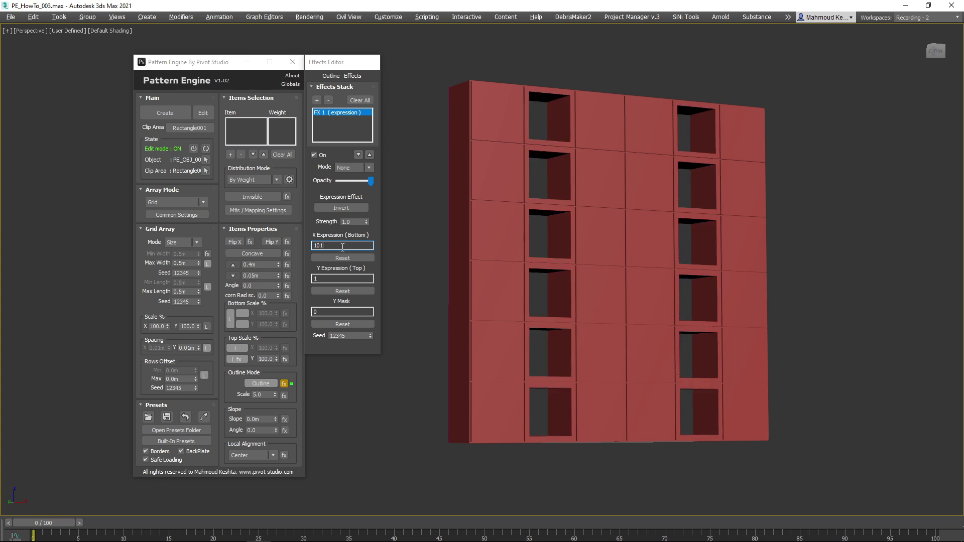
pyautogui.press('BackSpace')
pyautogui.press('BackSpace')
pyautogui.press('BackSpace')
pyautogui.write('010')
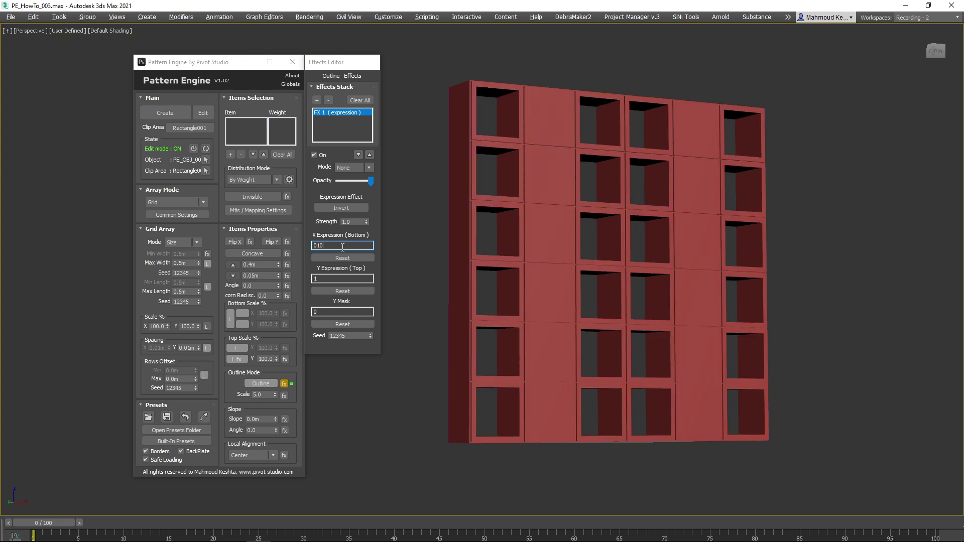
# Step: Stack a Random effect on the outline with a maximum range of 25% and Screen mode, toggling its inversion
pyautogui.click(320, 100)
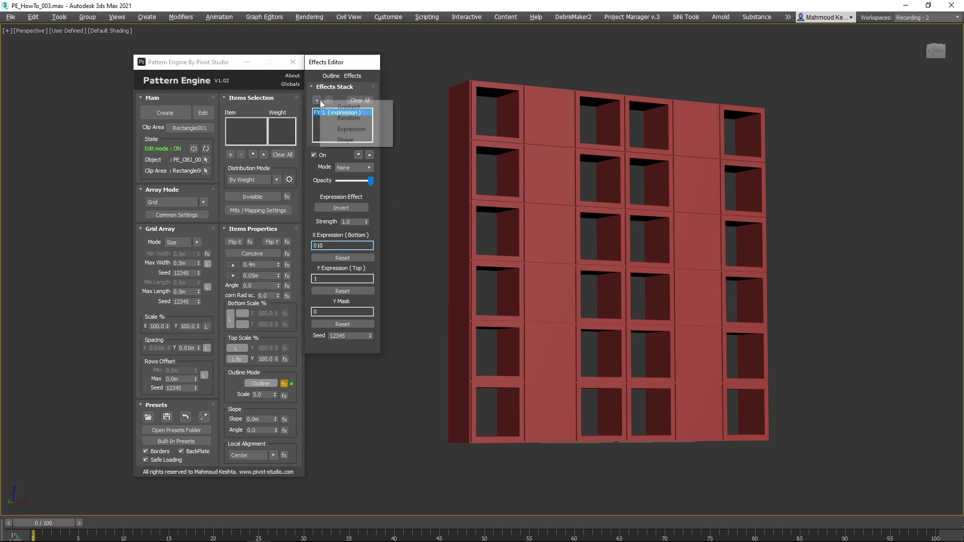
pyautogui.click(358, 119)
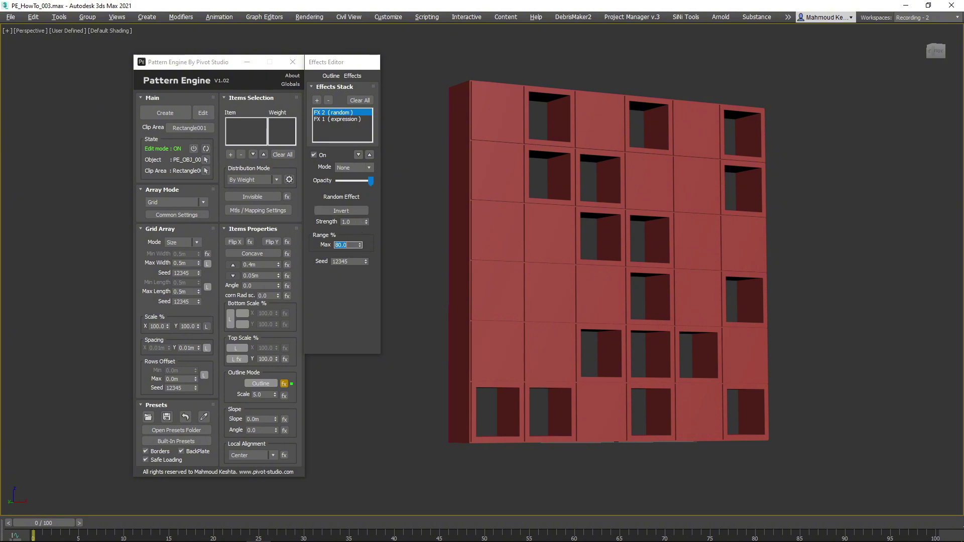
pyautogui.write('25')
pyautogui.press('Return')
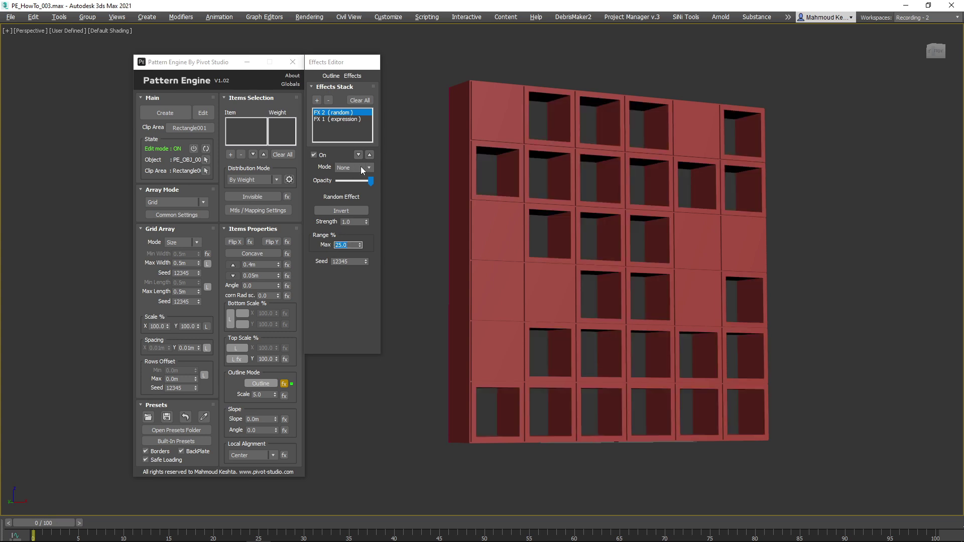
pyautogui.click(360, 166)
pyautogui.press('Return')
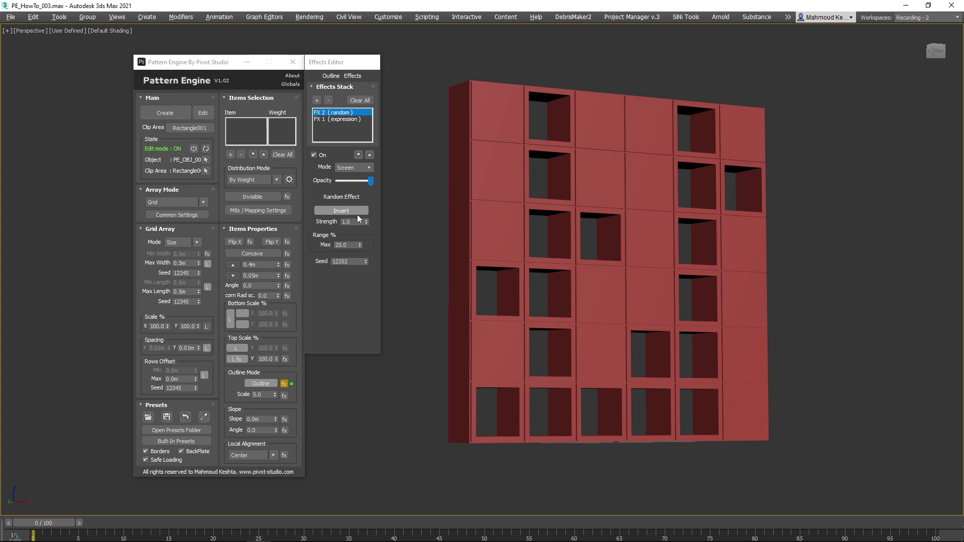
pyautogui.click(362, 207)
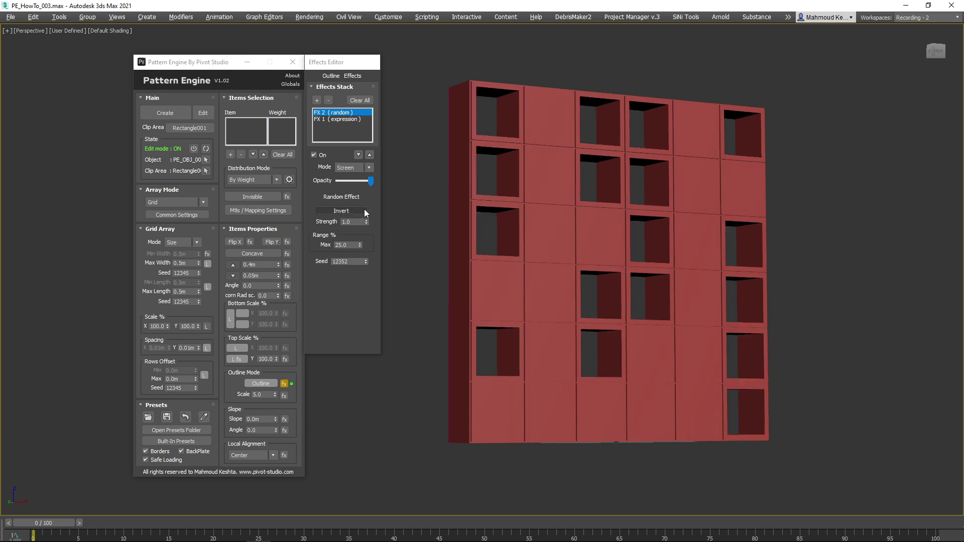
# Step: Advance the Random effect's seed to 12357 and remove that effect from the outline's effects stack
pyautogui.click(366, 260)
pyautogui.click(366, 260)
pyautogui.click(366, 259)
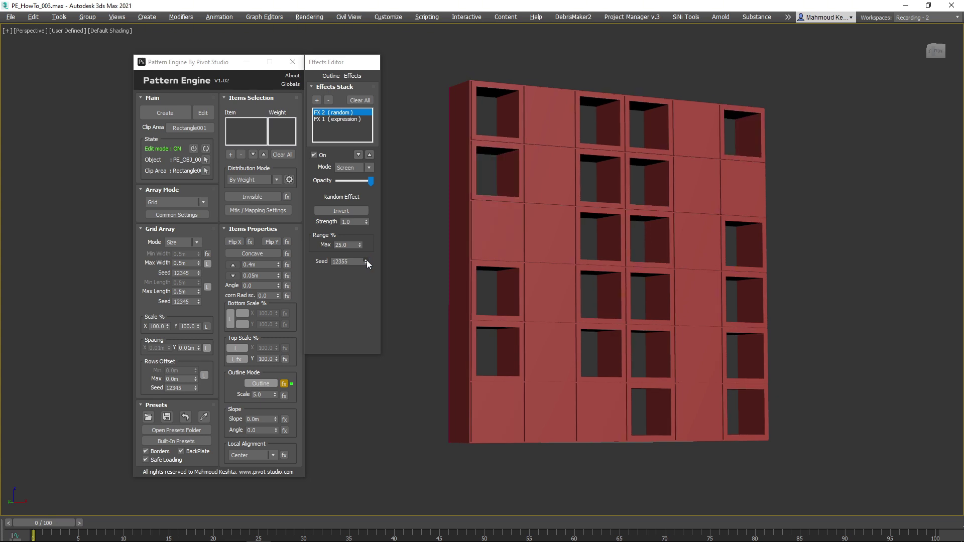
pyautogui.click(366, 259)
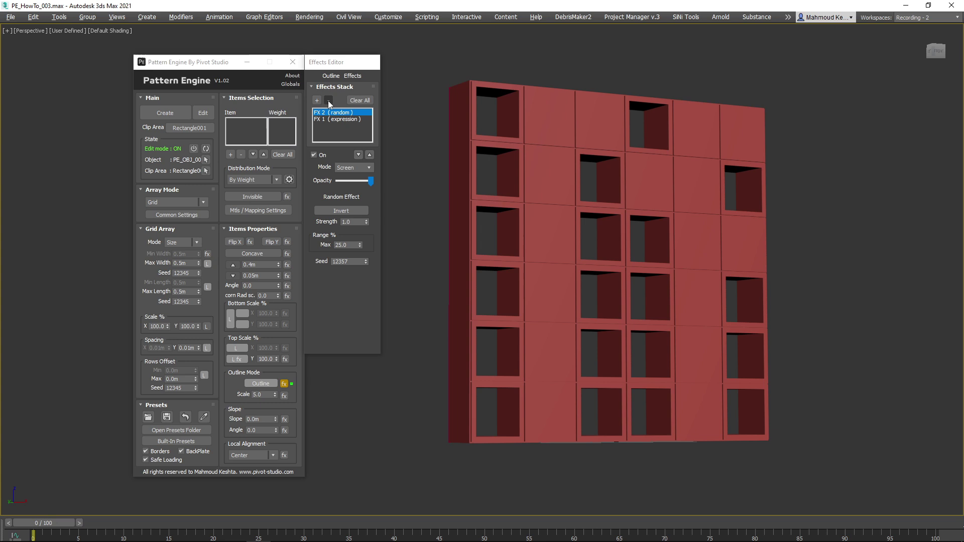
pyautogui.click(328, 101)
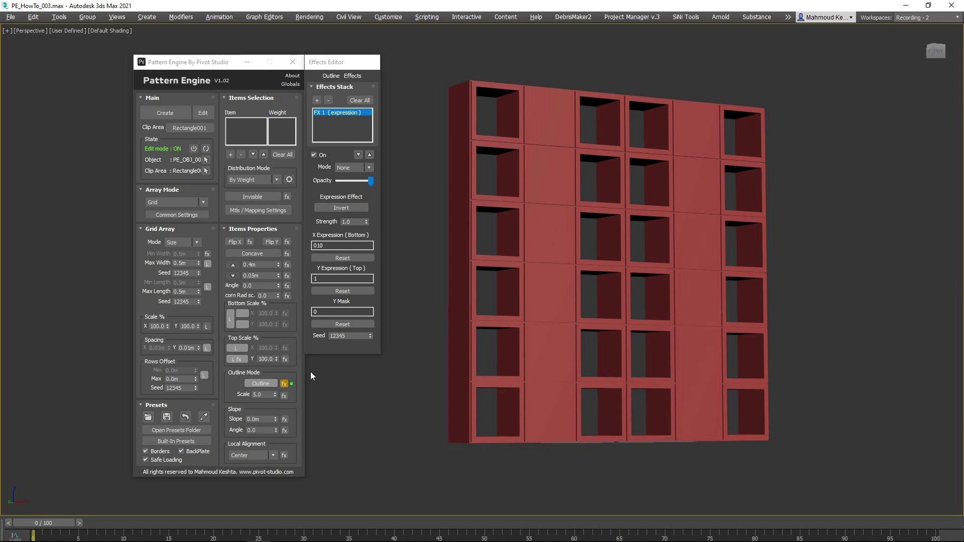
# Step: Set the slope of the items to 0.05 m
pyautogui.doubleClick(271, 420)
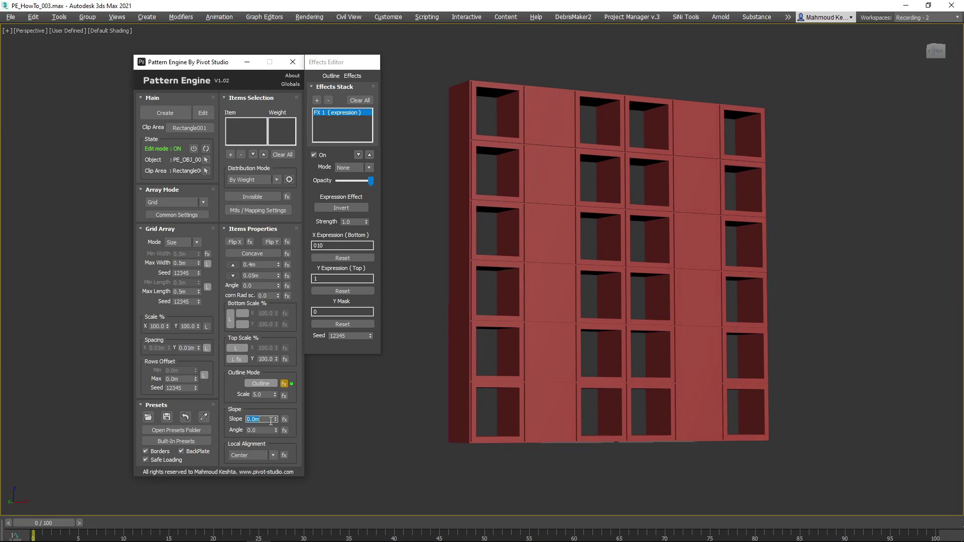
pyautogui.write('.05')
pyautogui.press('Return')
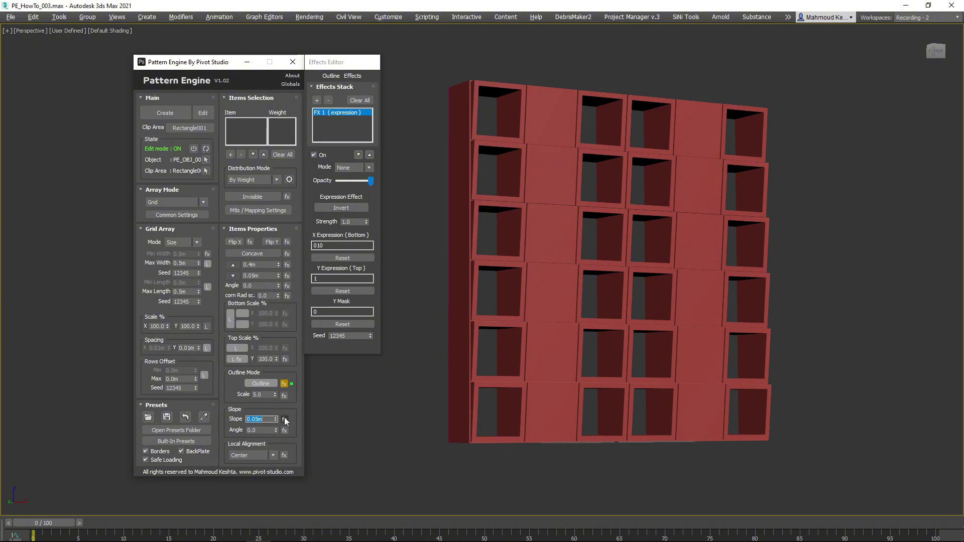
# Step: Add an Expression effect to the items' slope with the X expression 100 0 100
pyautogui.click(284, 419)
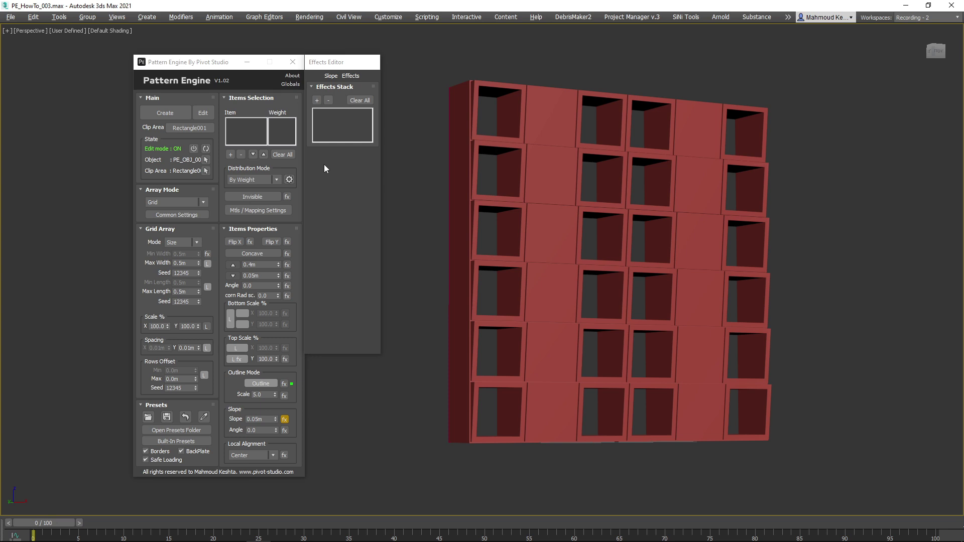
pyautogui.click(317, 100)
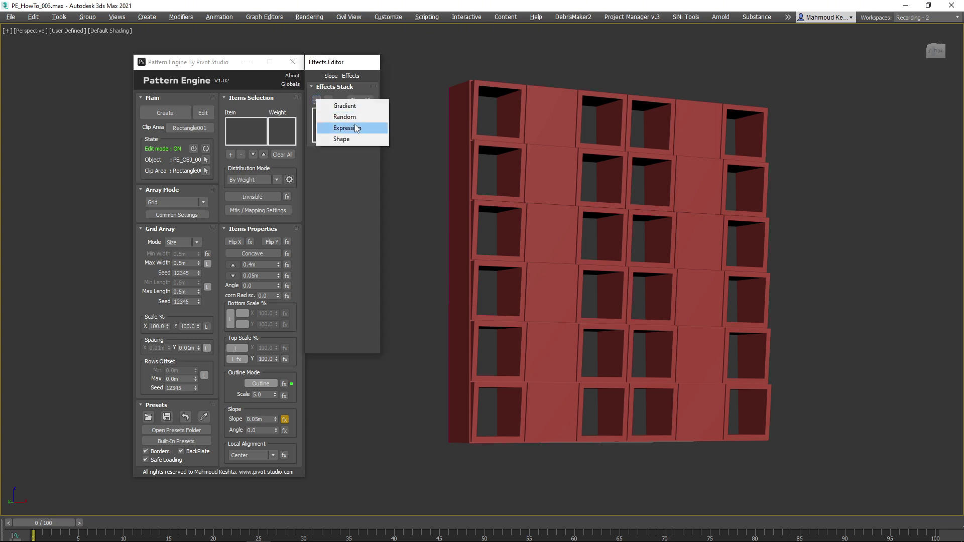
pyautogui.click(355, 124)
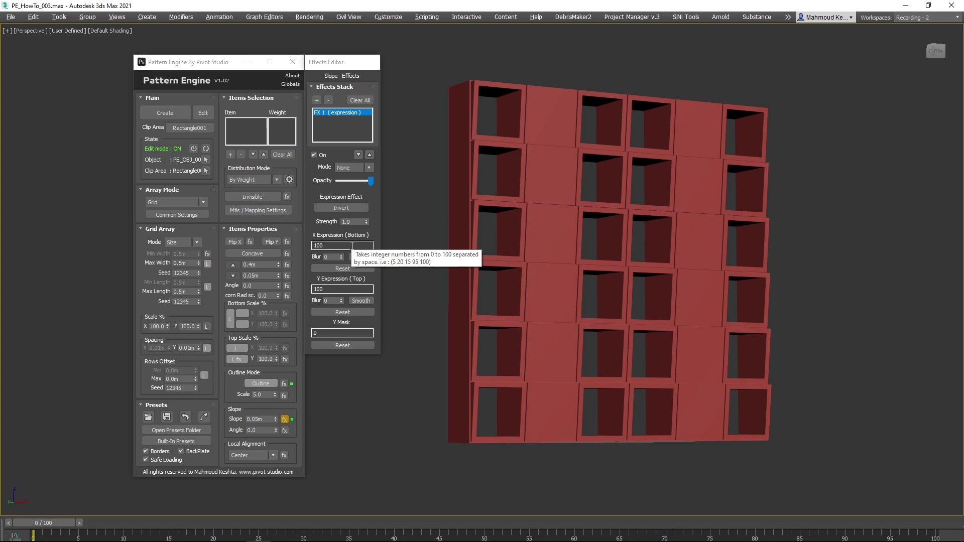
pyautogui.click(352, 245)
pyautogui.write('0')
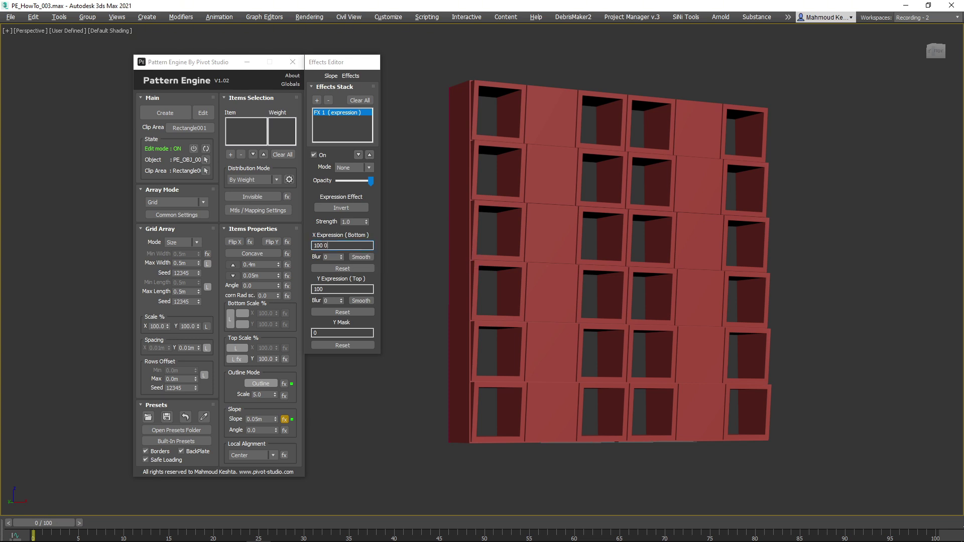
pyautogui.write('1100')
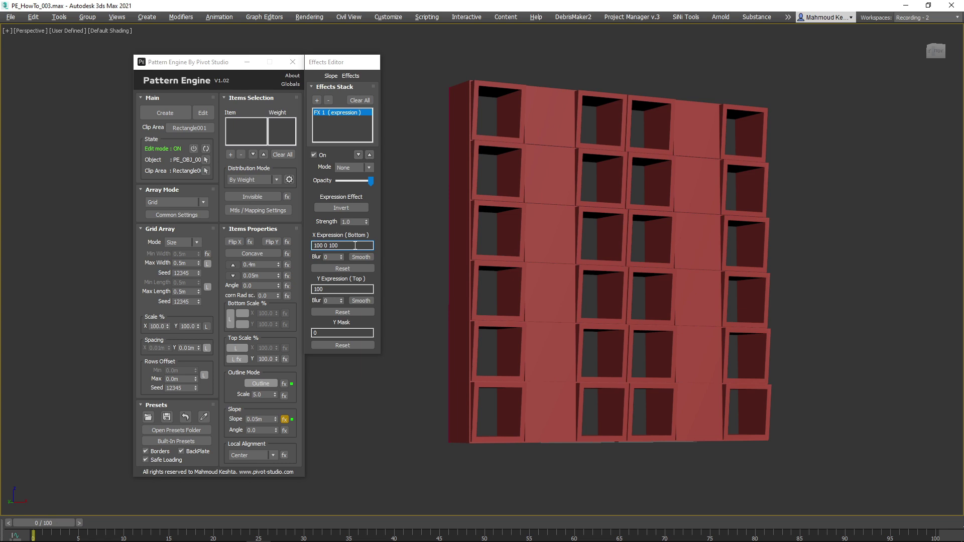
# Step: Try a slope angle of 90 on the items and set the angle to 180
pyautogui.click(259, 430)
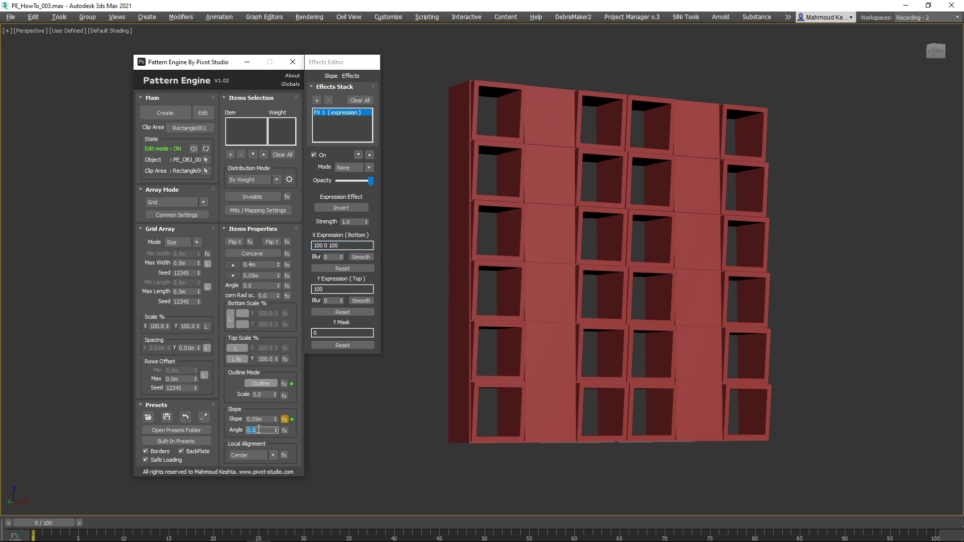
pyautogui.write('90')
pyautogui.press('Return')
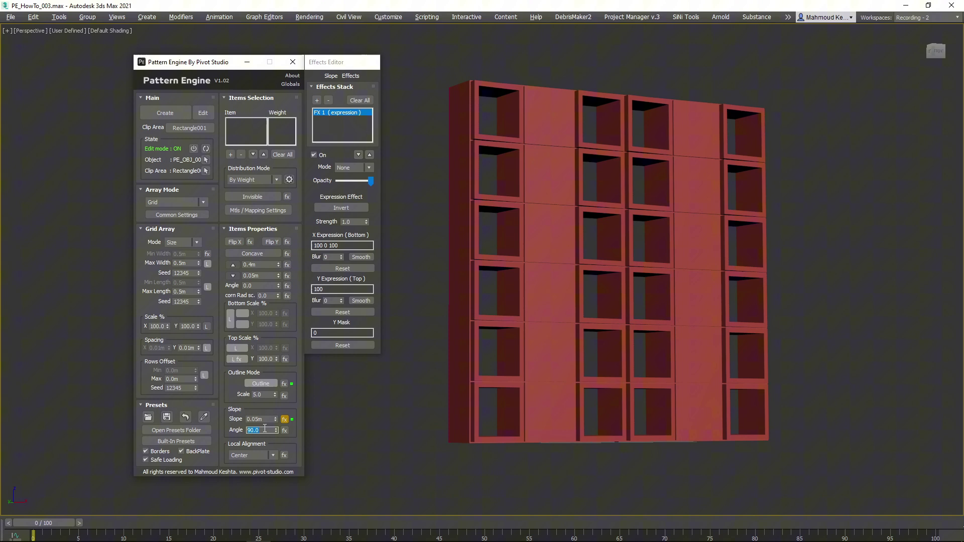
pyautogui.write('180')
pyautogui.press('Return')
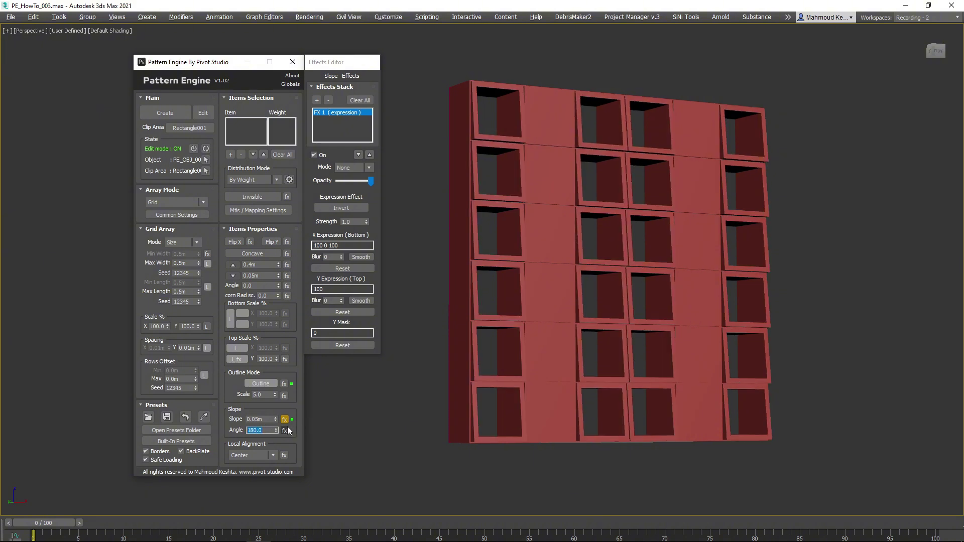
# Step: Add an Expression effect to the slope angle with the Y expression 100 0 and a Y mask of 1
pyautogui.click(285, 430)
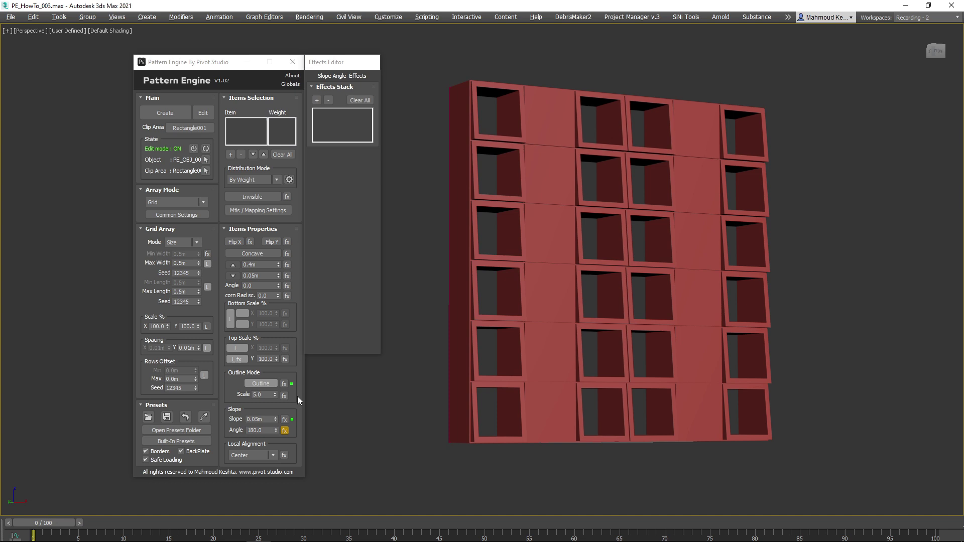
pyautogui.click(318, 101)
pyautogui.click(360, 126)
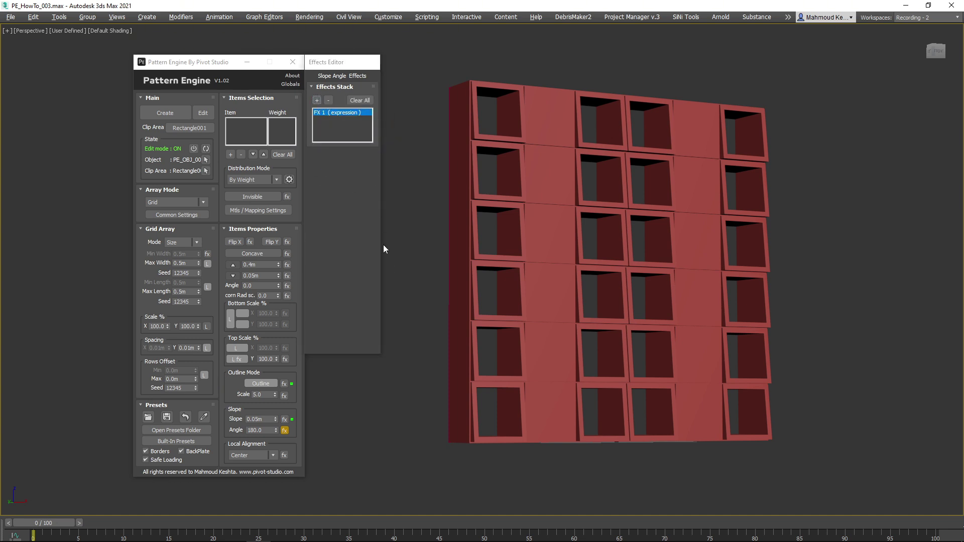
pyautogui.click(354, 289)
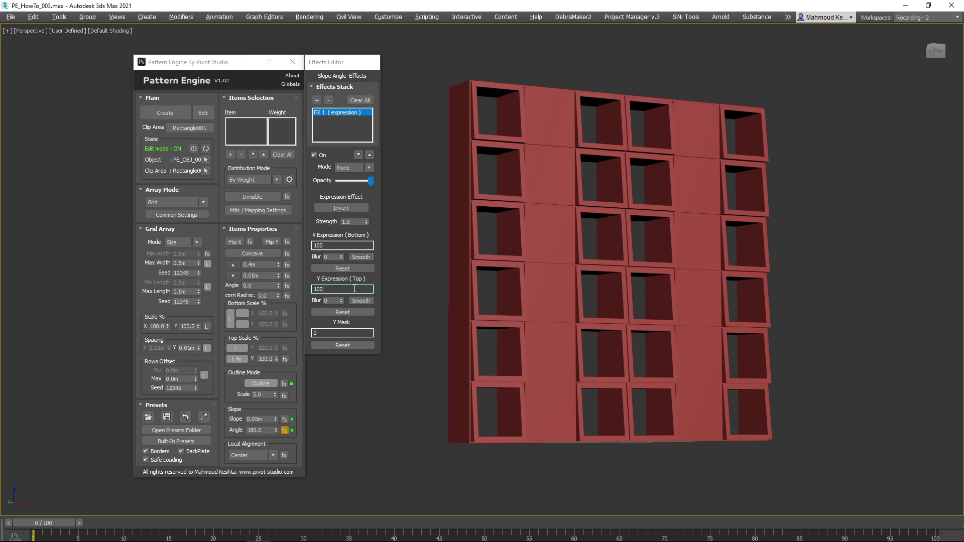
pyautogui.write('0')
pyautogui.click(337, 332)
pyautogui.write('1')
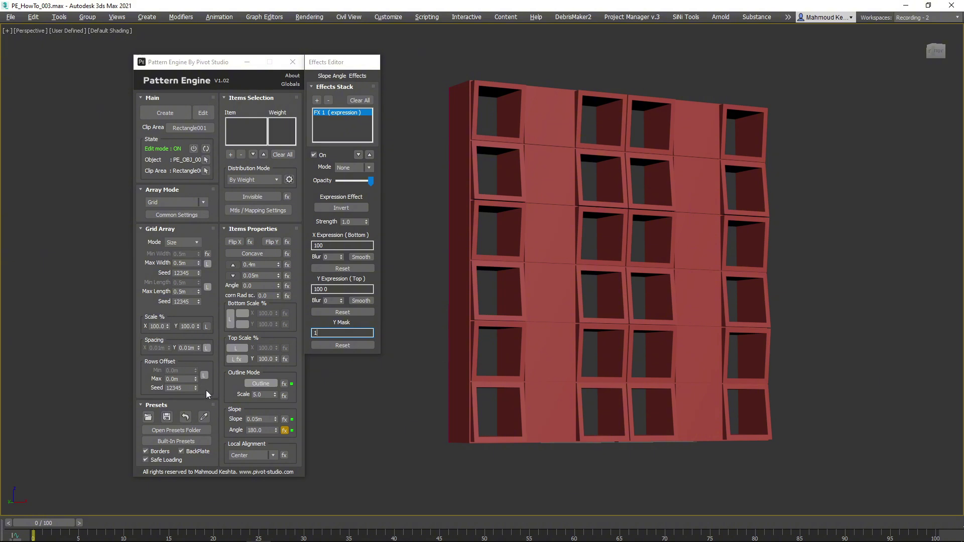
# Step: Test the grid with maximum widths of 1 m and 0.25 m and return the width to 0.5 m
pyautogui.doubleClick(182, 263)
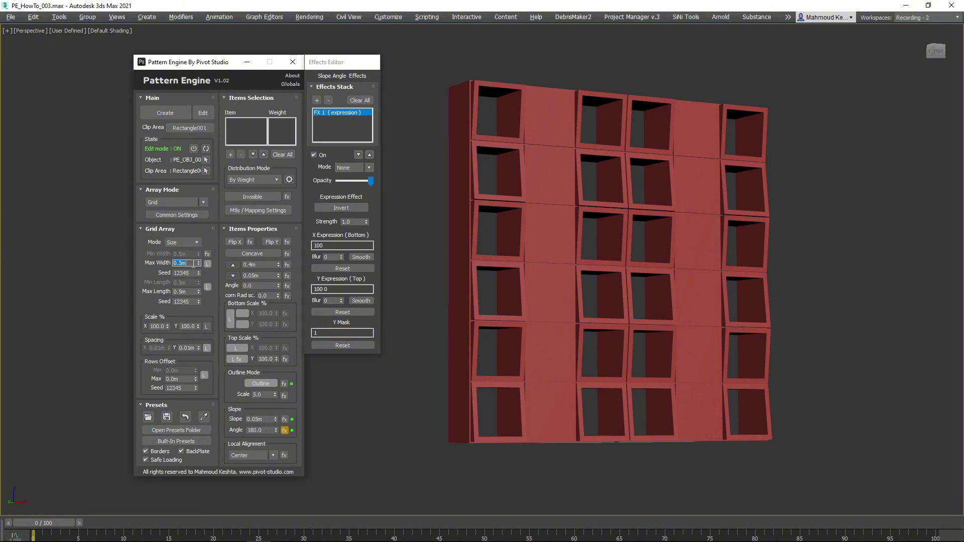
pyautogui.write('1.')
pyautogui.press('Return')
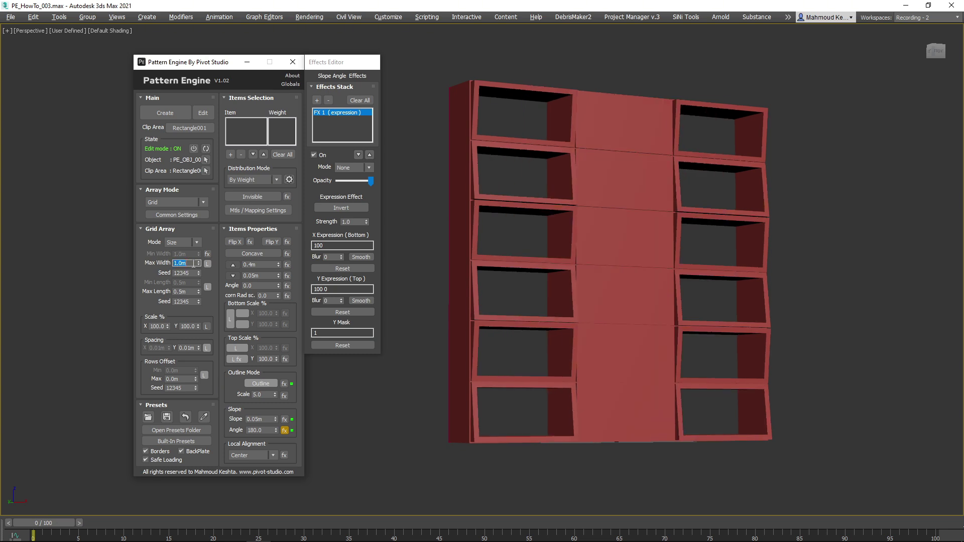
pyautogui.write('0.5')
pyautogui.press('Return')
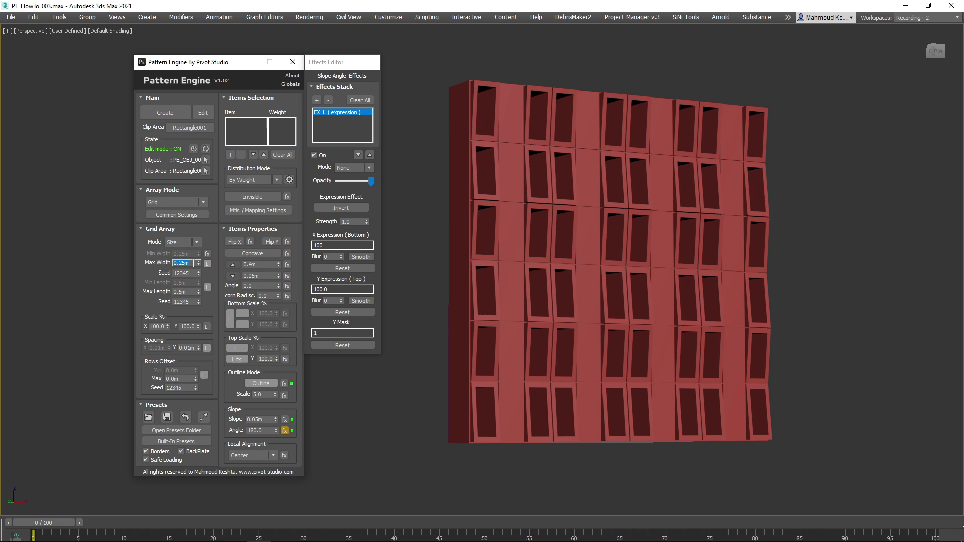
# Step: Test the grid with maximum lengths of 0.75, 1 and 0.3 m and return the length to 0.5 m
pyautogui.doubleClick(182, 291)
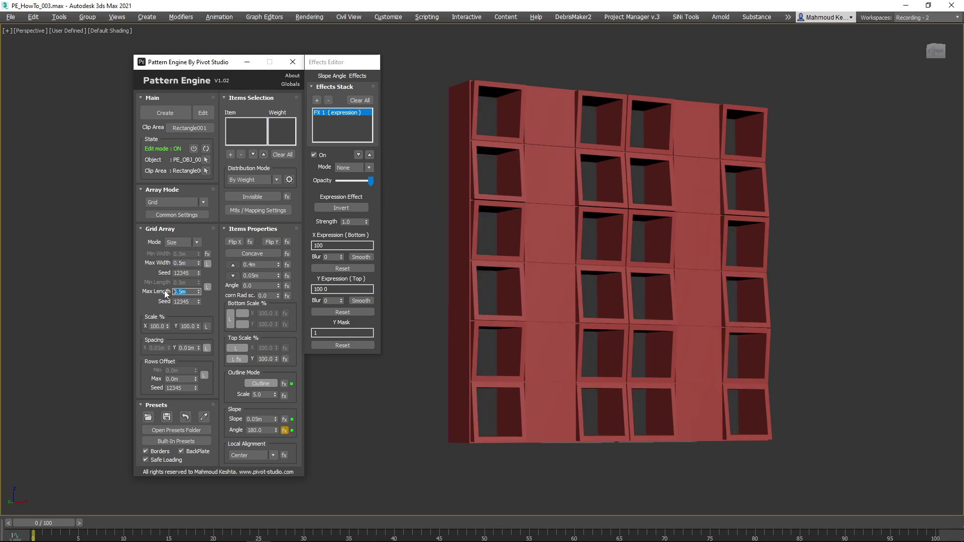
pyautogui.write('0.75')
pyautogui.press('Return')
pyautogui.write('1')
pyautogui.press('Return')
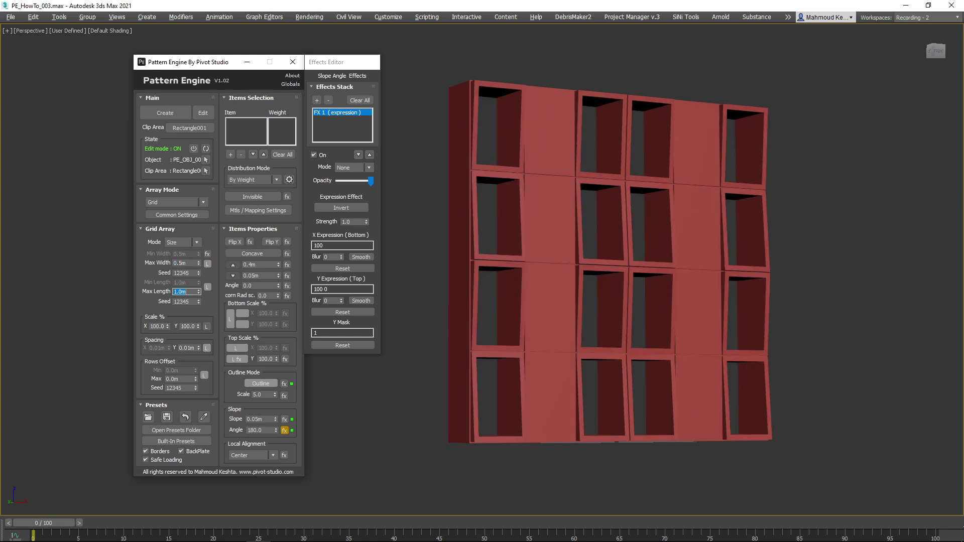
pyautogui.write('0.3')
pyautogui.press('Return')
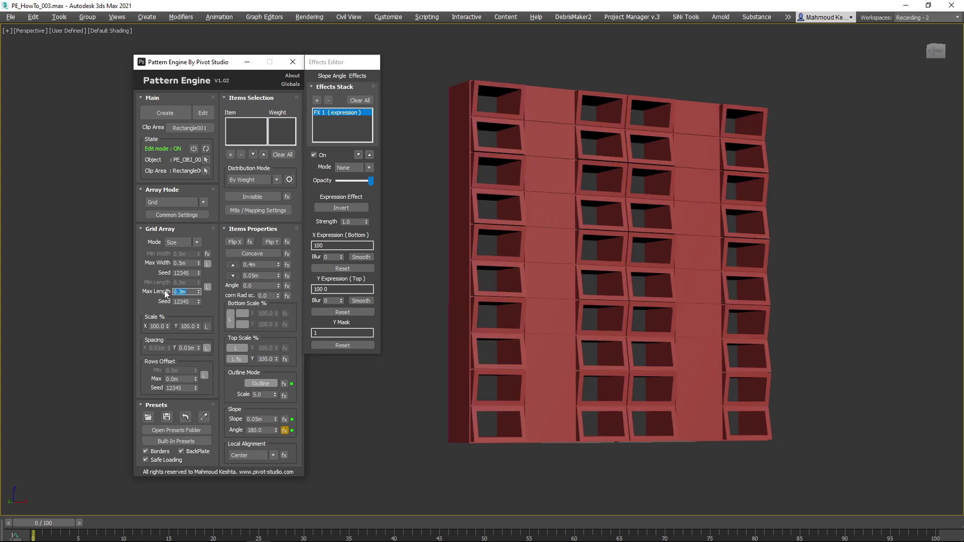
pyautogui.write('0.5')
pyautogui.press('Return')
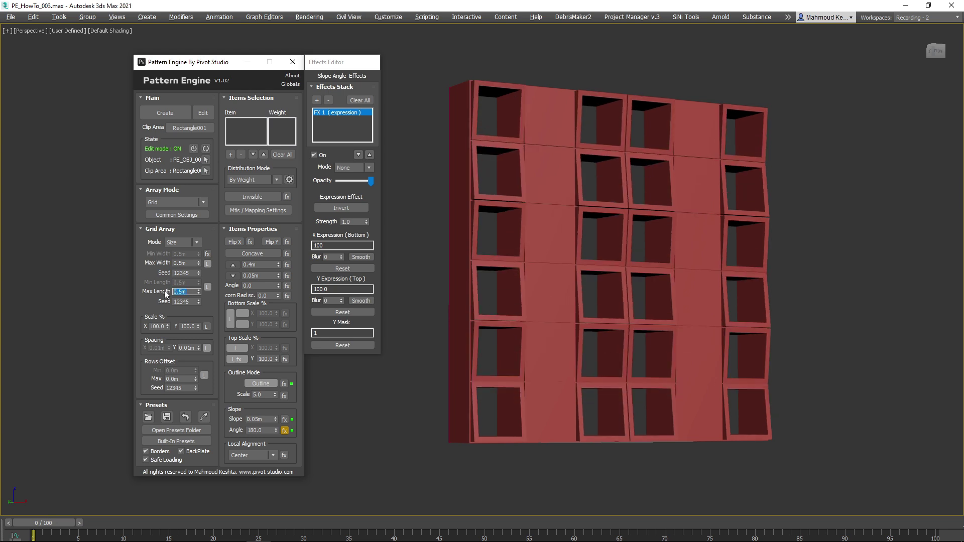
pyautogui.click(378, 400)
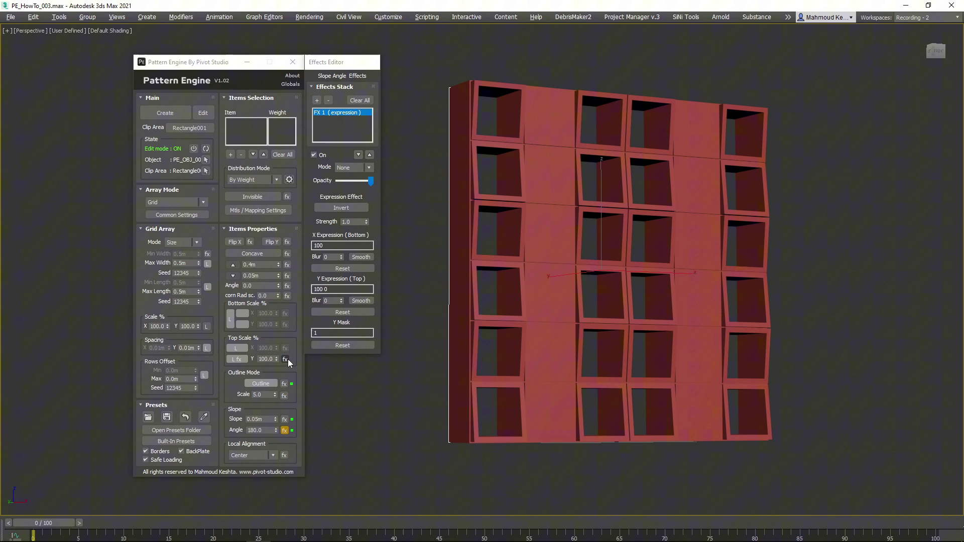
# Step: Add an Expression effect to the top Y scale with the X expression 75 100 75 and display the model with edged faces
pyautogui.click(285, 359)
pyautogui.click(316, 100)
pyautogui.click(337, 127)
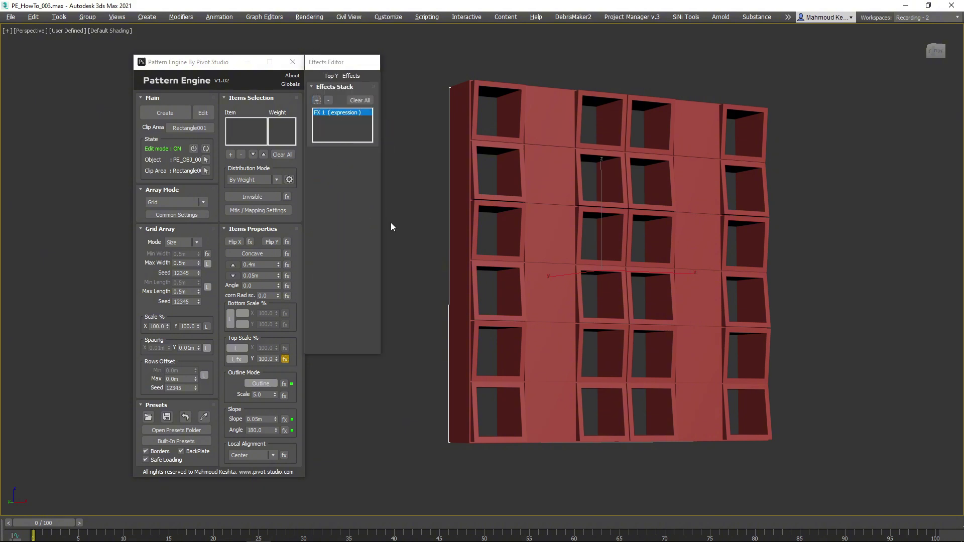
pyautogui.click(348, 245)
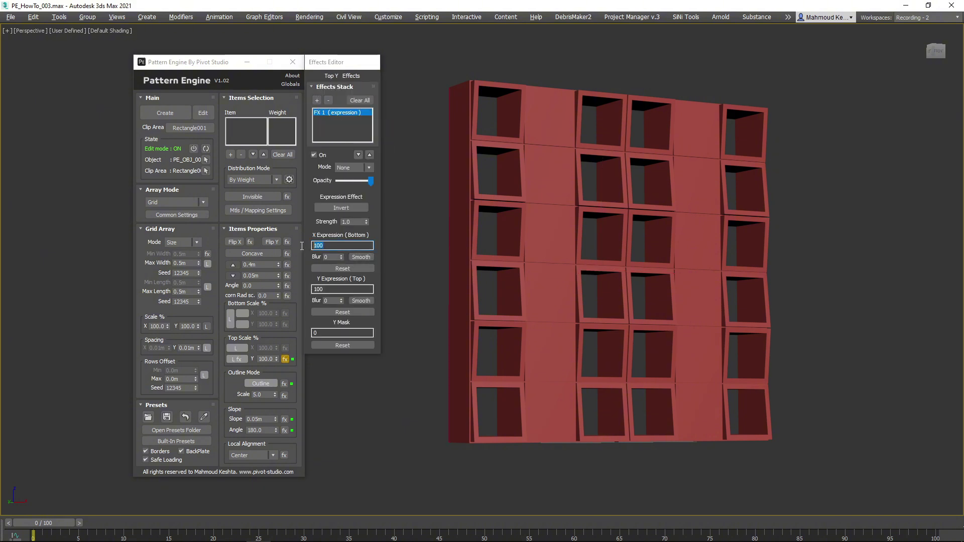
pyautogui.write('75 100')
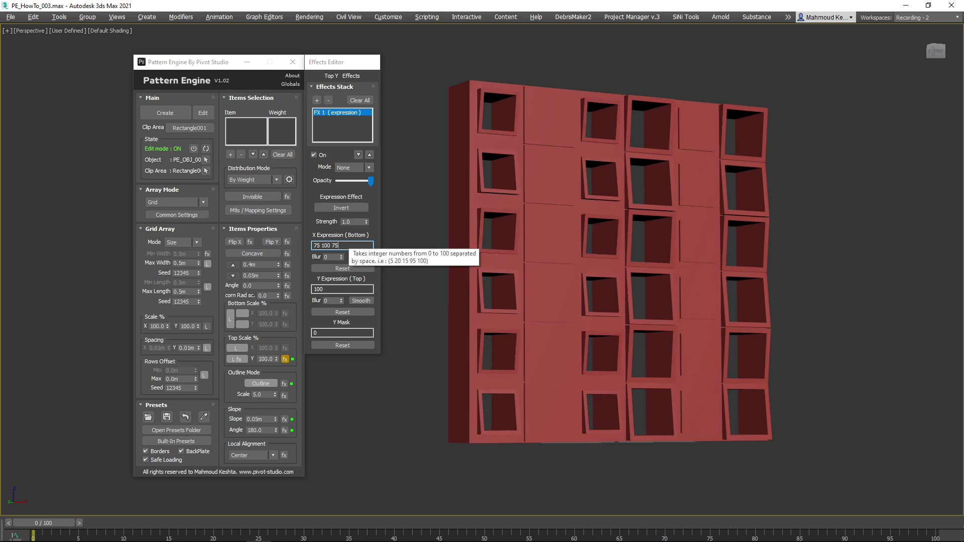
pyautogui.press('F4')
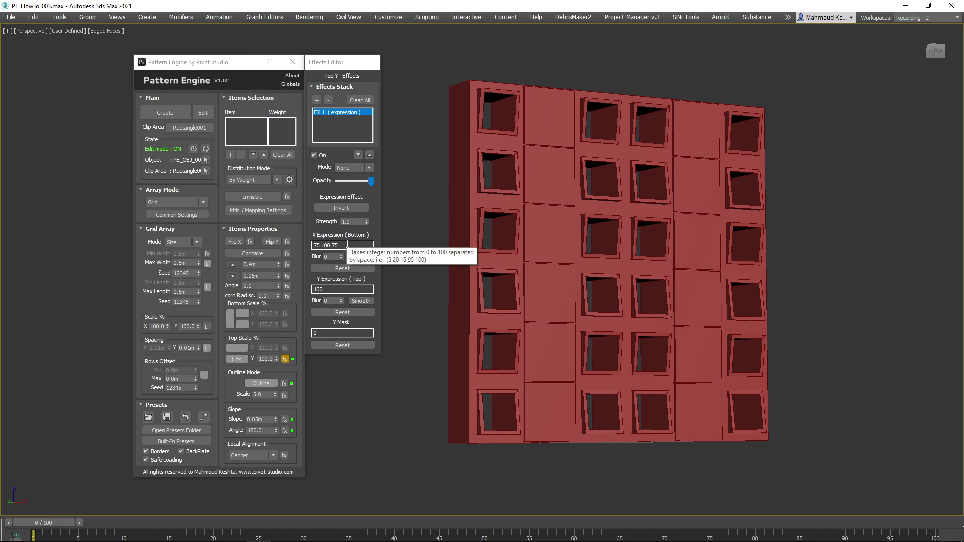
# Step: Try the X expression 90 100 90 on the top Y scale and remove that effect from the stack
pyautogui.moveTo(347, 245); pyautogui.dragTo(269, 246)
pyautogui.write('90 100')
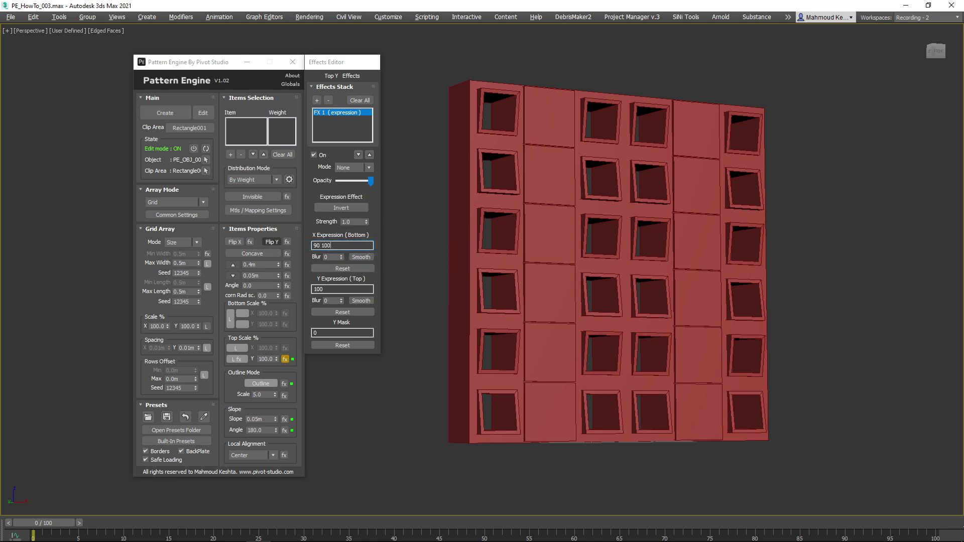
pyautogui.press('Return')
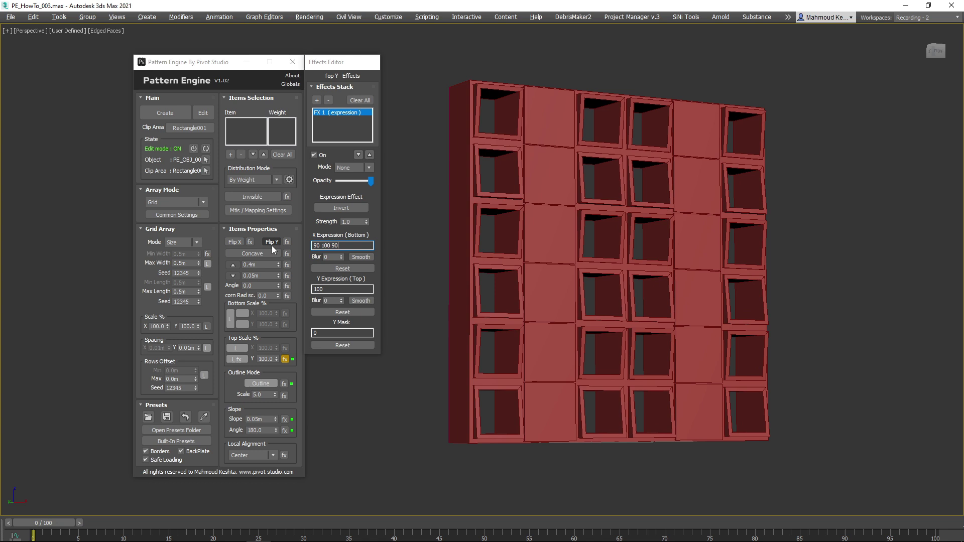
pyautogui.click(328, 101)
# Step: Set the corner radius scale to 0.25 and give it an Expression effect with the X expression 100 0 100, toggling its inversion
pyautogui.moveTo(277, 295); pyautogui.dragTo(277, 289)
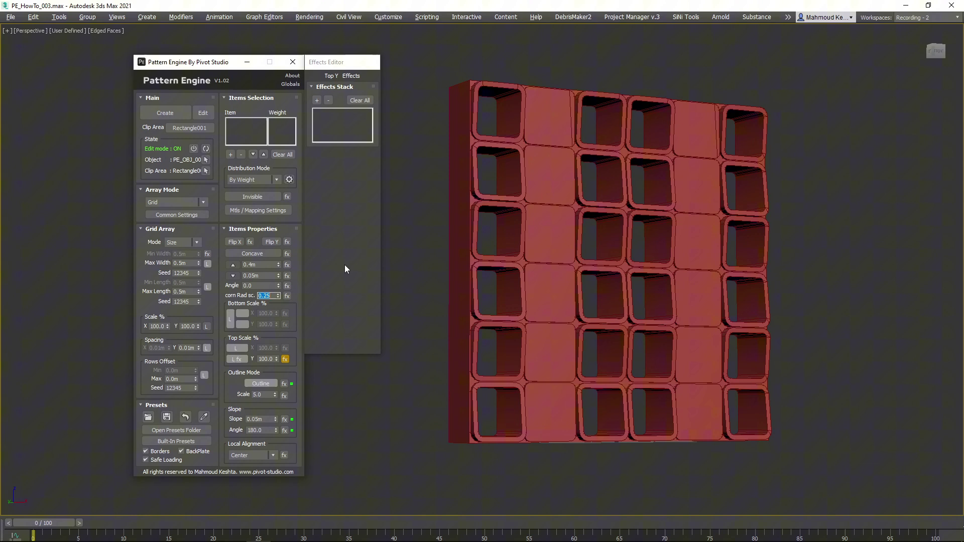
pyautogui.click(287, 295)
pyautogui.click(316, 101)
pyautogui.click(369, 131)
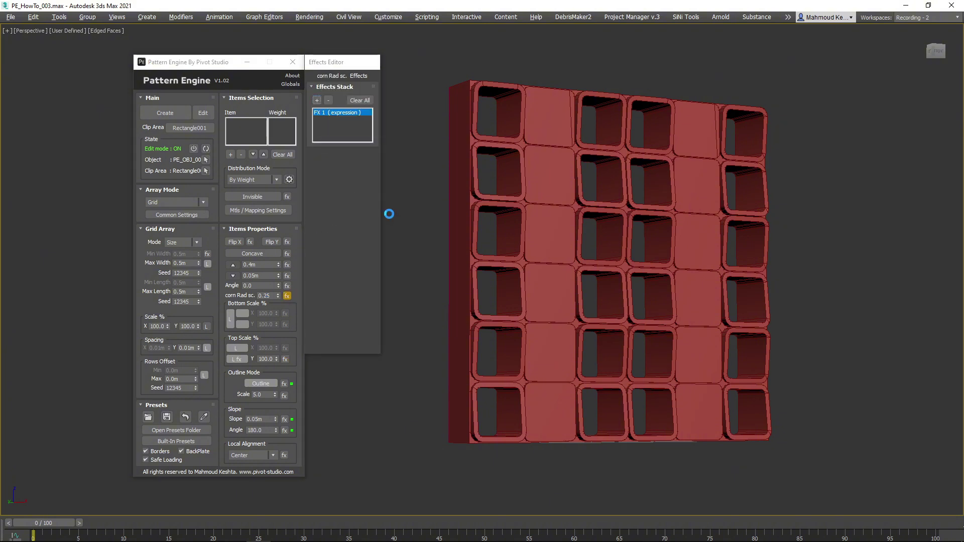
pyautogui.click(348, 246)
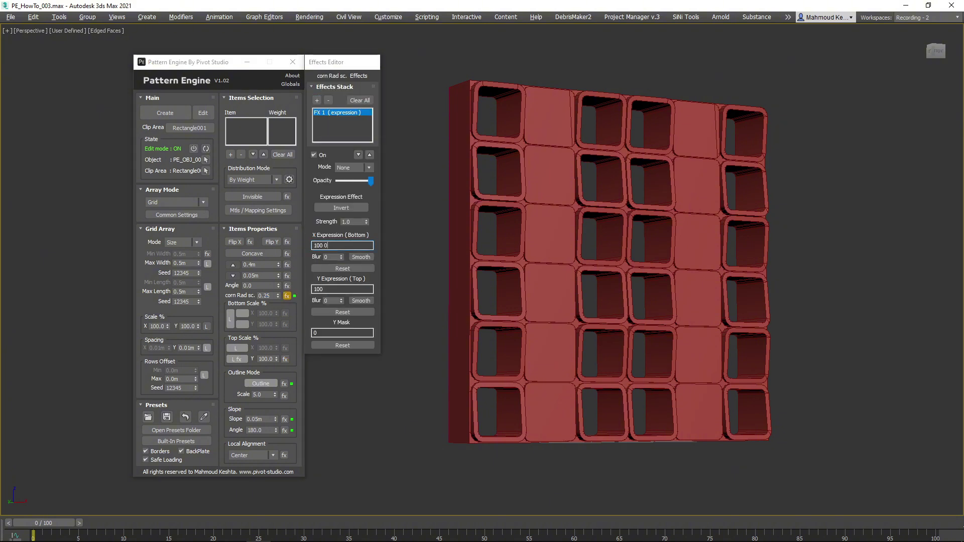
pyautogui.write('0 100')
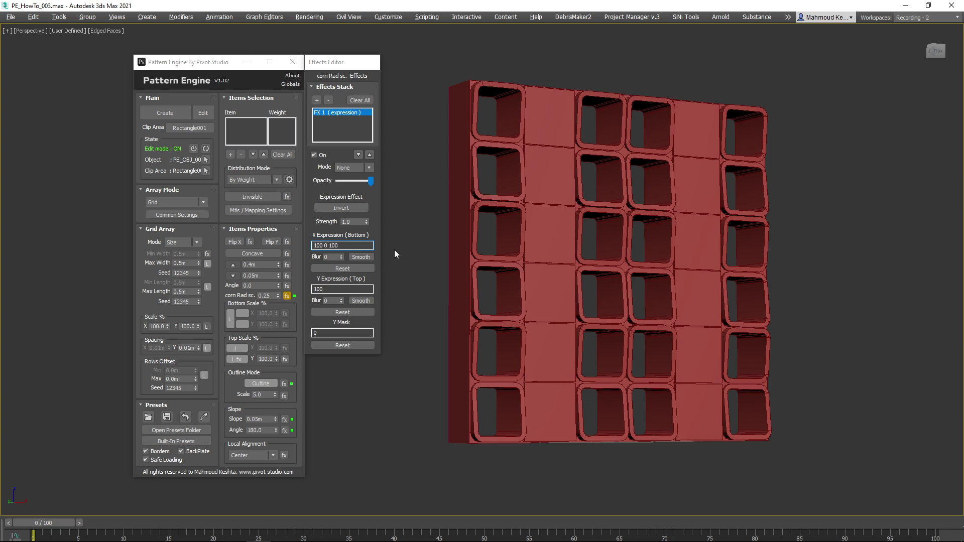
pyautogui.click(360, 208)
pyautogui.click(360, 209)
# Step: Add an Expression effect to the grid width with a Y mask of 1, trying the Y expressions 100 50 and 100 500
pyautogui.click(170, 214)
pyautogui.click(331, 298)
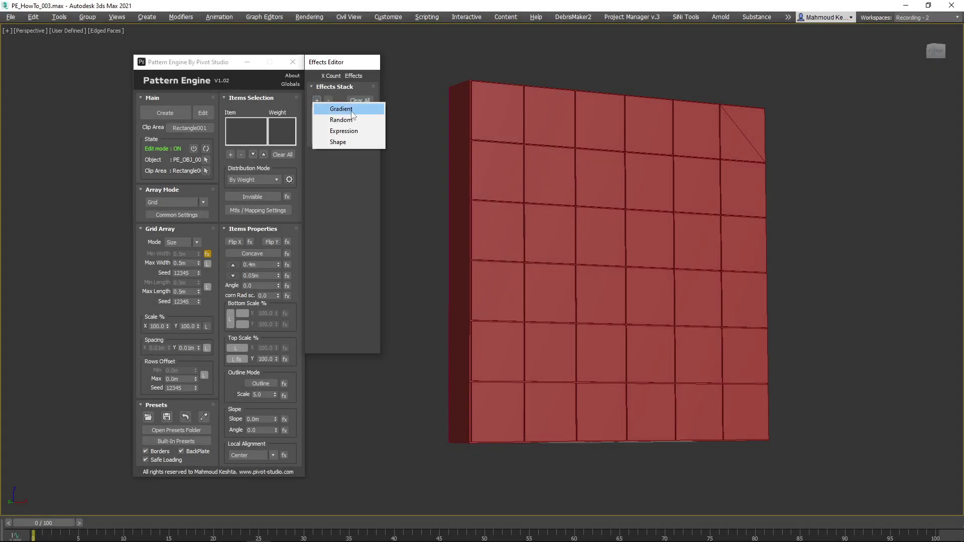
pyautogui.click(360, 131)
pyautogui.click(353, 288)
pyautogui.write('50')
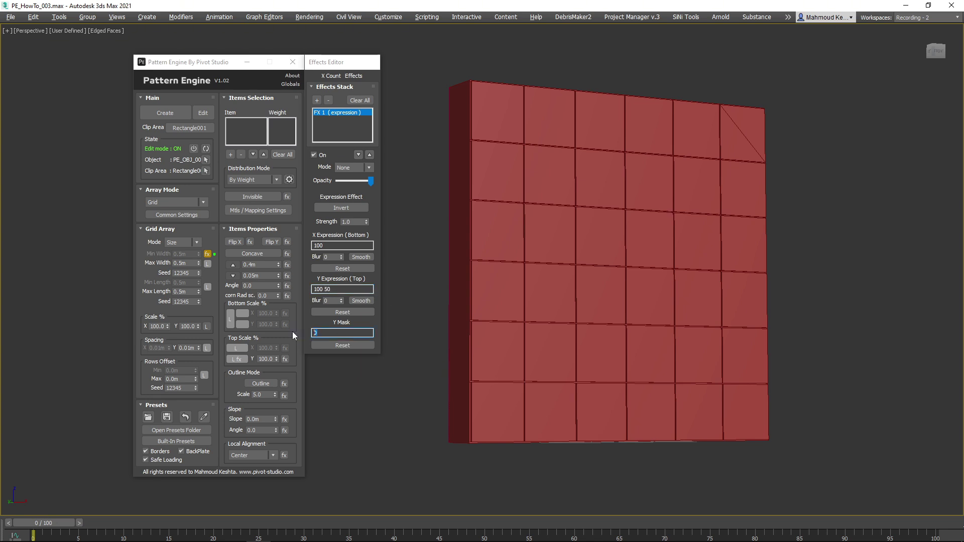
pyautogui.write('1')
pyautogui.click(337, 290)
pyautogui.write('0')
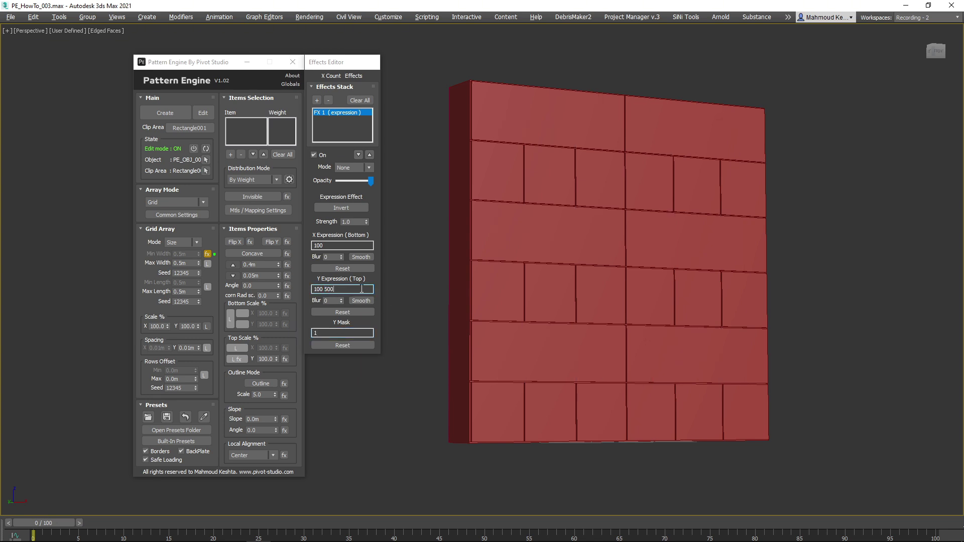
pyautogui.press('BackSpace')
pyautogui.press('BackSpace')
pyautogui.press('BackSpace')
pyautogui.press('BackSpace')
pyautogui.press('BackSpace')
pyautogui.press('BackSpace')
pyautogui.press('BackSpace')
pyautogui.write('5000 100')
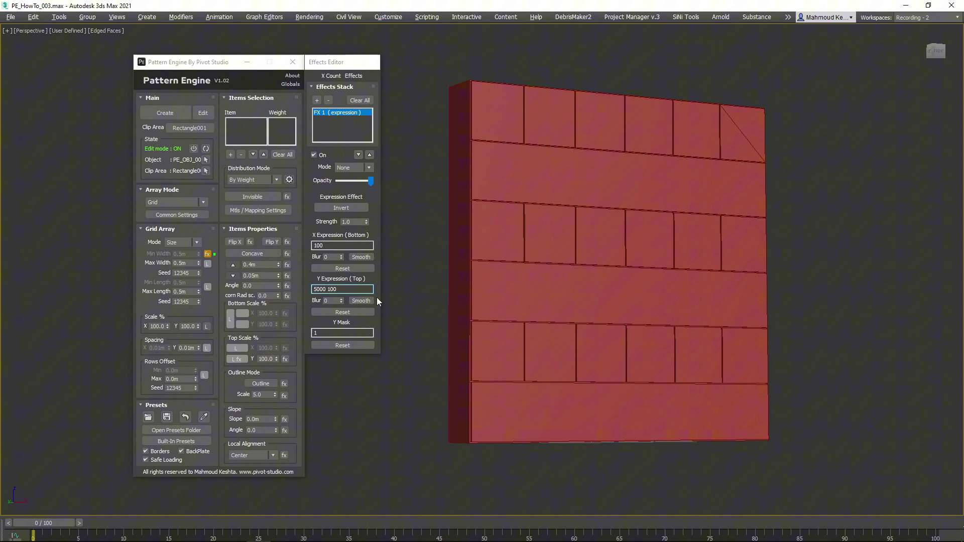
pyautogui.write(' 100 100 100')
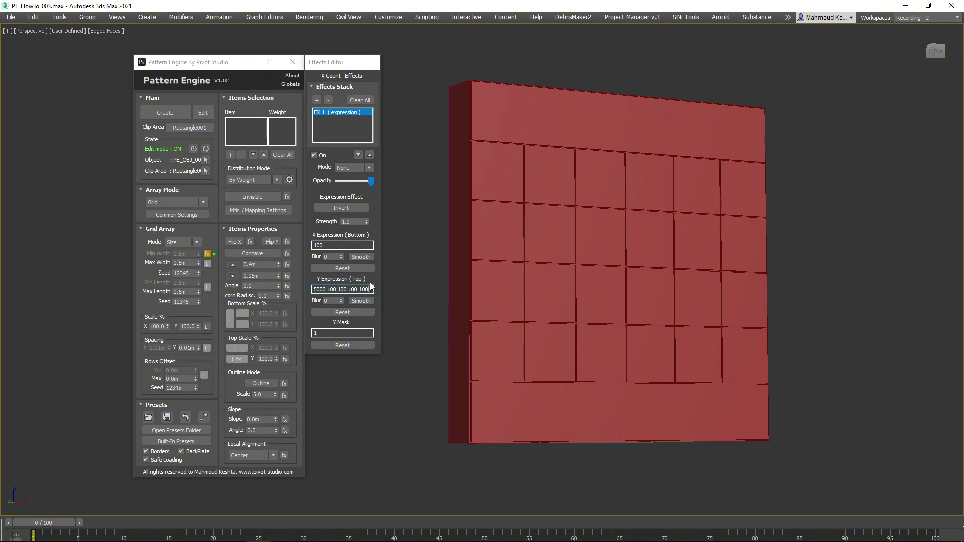
# Step: Try the Y expression 500 100 on the grid width effect and replace it with 5000 100
pyautogui.hotkey('ctrl', 'a')
pyautogui.write('500 ')
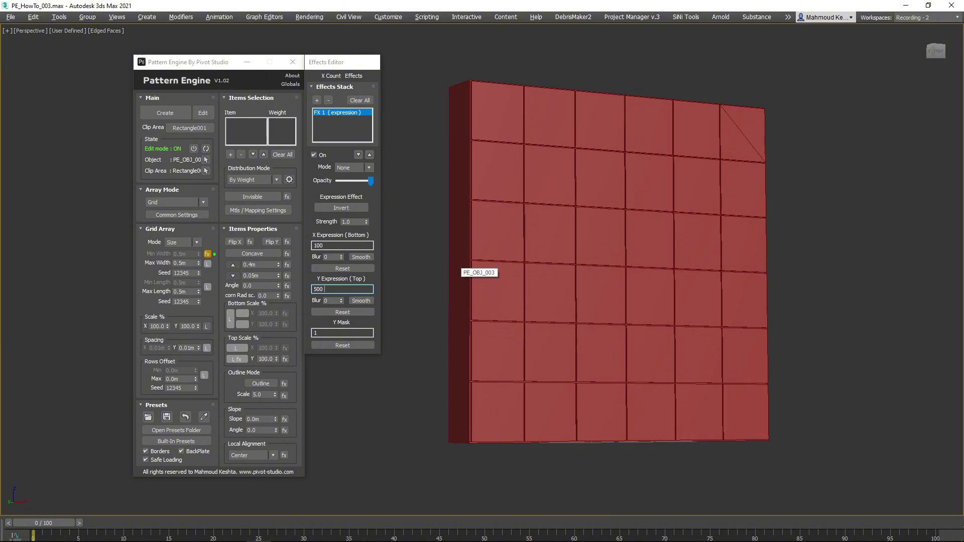
pyautogui.write('100')
pyautogui.moveTo(346, 289); pyautogui.dragTo(310, 288)
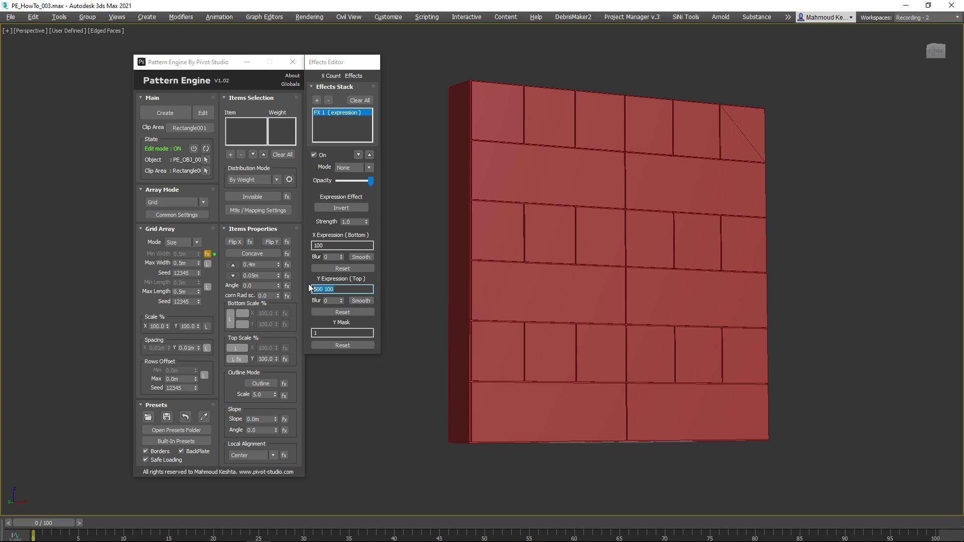
pyautogui.write('5000 100')
# Step: Set the grid's maximum item length to 0.45 m
pyautogui.click(185, 292)
pyautogui.scroll(-1, 184, 293)
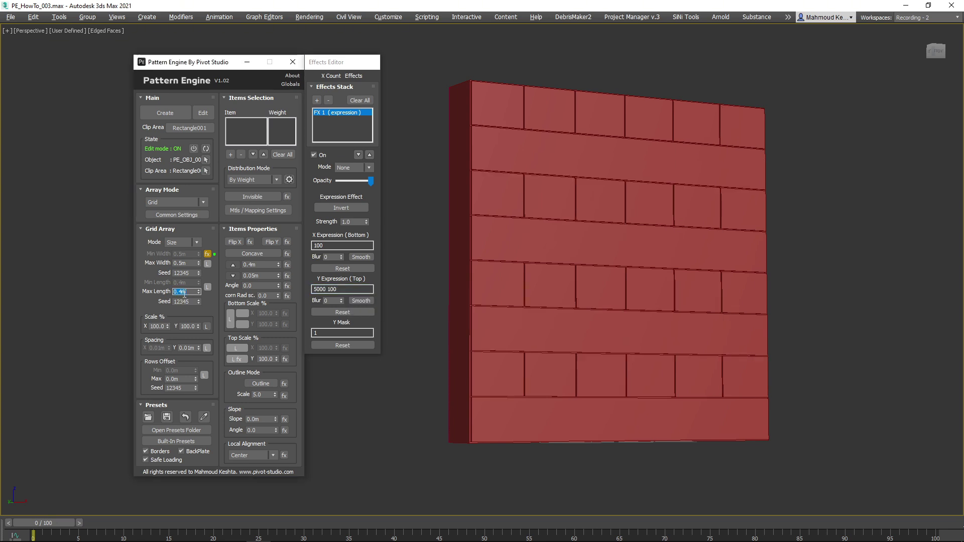
pyautogui.write('0.45')
pyautogui.press('Return')
# Step: Add an Expression effect to the outline with a Y mask of 1, trying the Y expression 01 and replacing it with 10
pyautogui.click(284, 383)
pyautogui.click(316, 99)
pyautogui.click(358, 131)
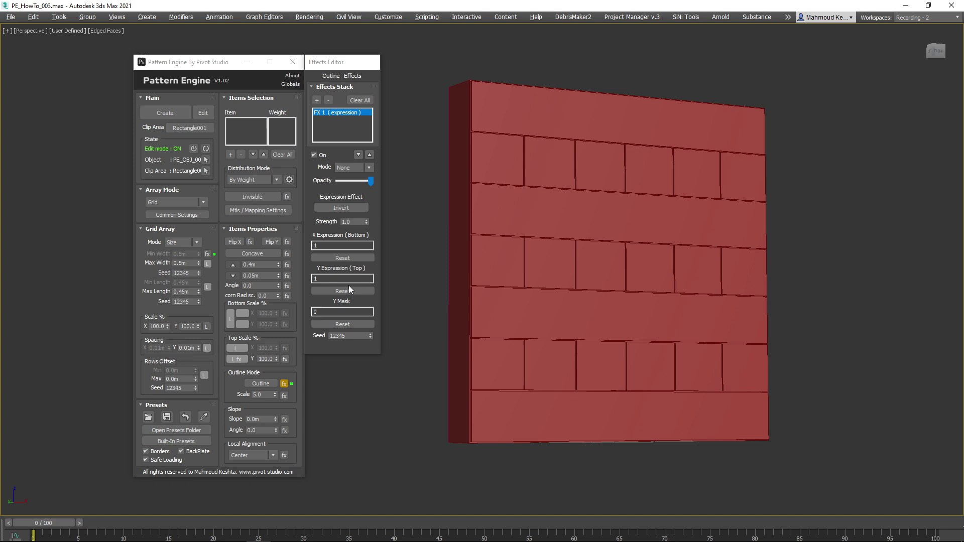
pyautogui.doubleClick(351, 279)
pyautogui.write('01')
pyautogui.doubleClick(332, 311)
pyautogui.write('0')
pyautogui.press('BackSpace')
pyautogui.write('1')
pyautogui.doubleClick(342, 279)
pyautogui.write('10')
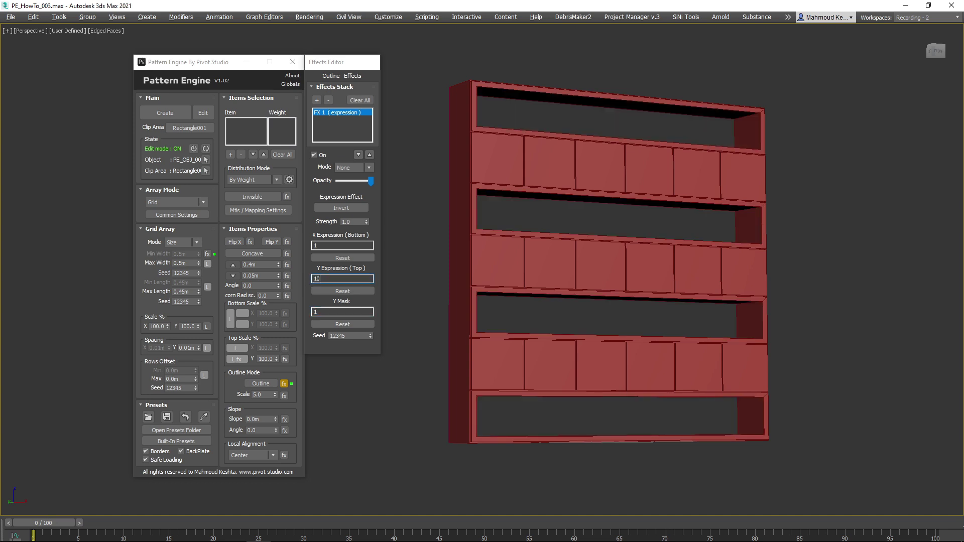
# Step: Change the Y expression of the grid width effect to 5000 200
pyautogui.click(207, 254)
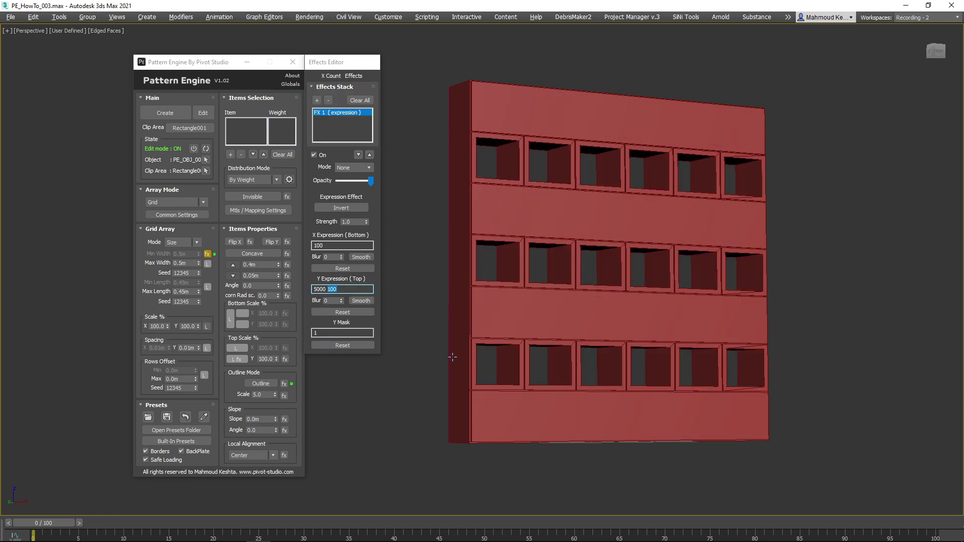
pyautogui.write('200')
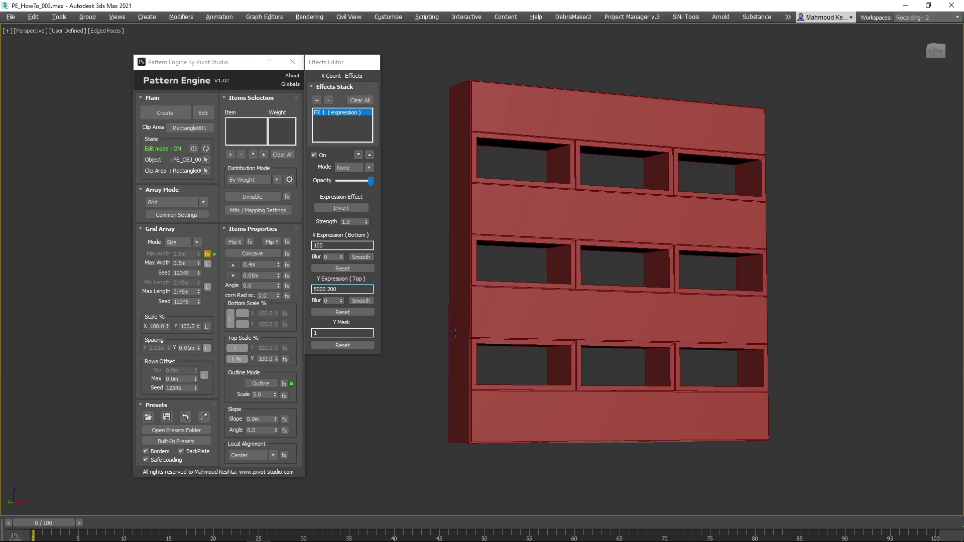
# Step: Set the slope to 0.05 m and give it an Expression effect with a Y mask of 1 and a Y expression starting with 0
pyautogui.moveTo(271, 419); pyautogui.dragTo(232, 418)
pyautogui.write('0.05')
pyautogui.press('Return')
pyautogui.click(284, 419)
pyautogui.click(317, 100)
pyautogui.click(332, 150)
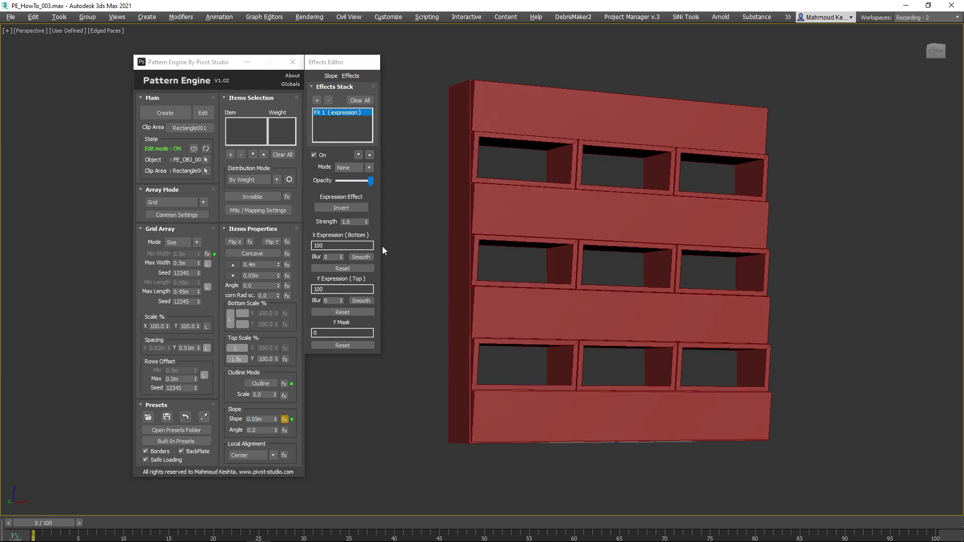
pyautogui.click(350, 289)
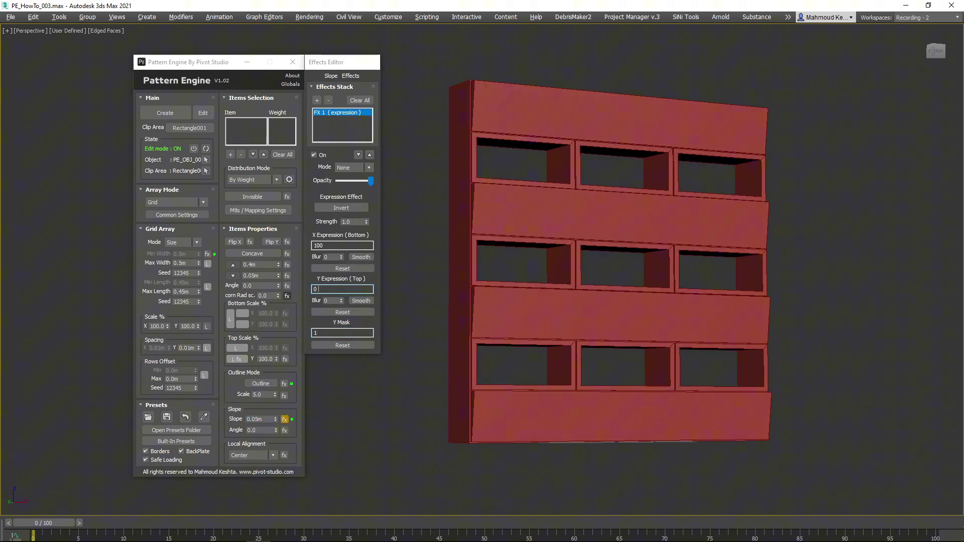